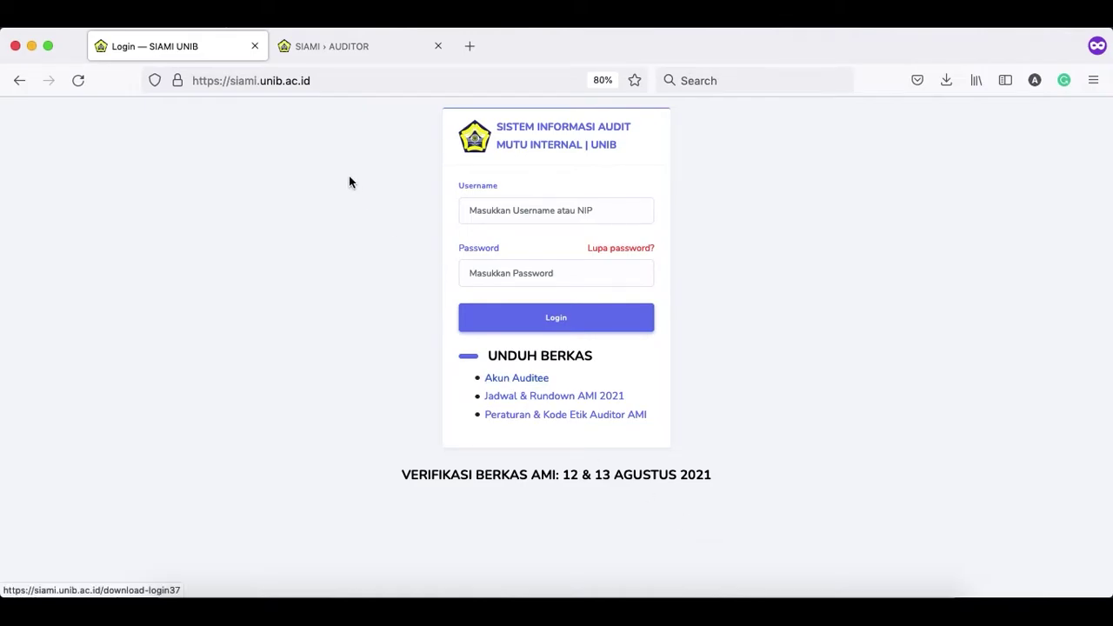
# - Log in to siami.unib.ac.id with the auditor's saved username and password
pyautogui.click(326, 83)
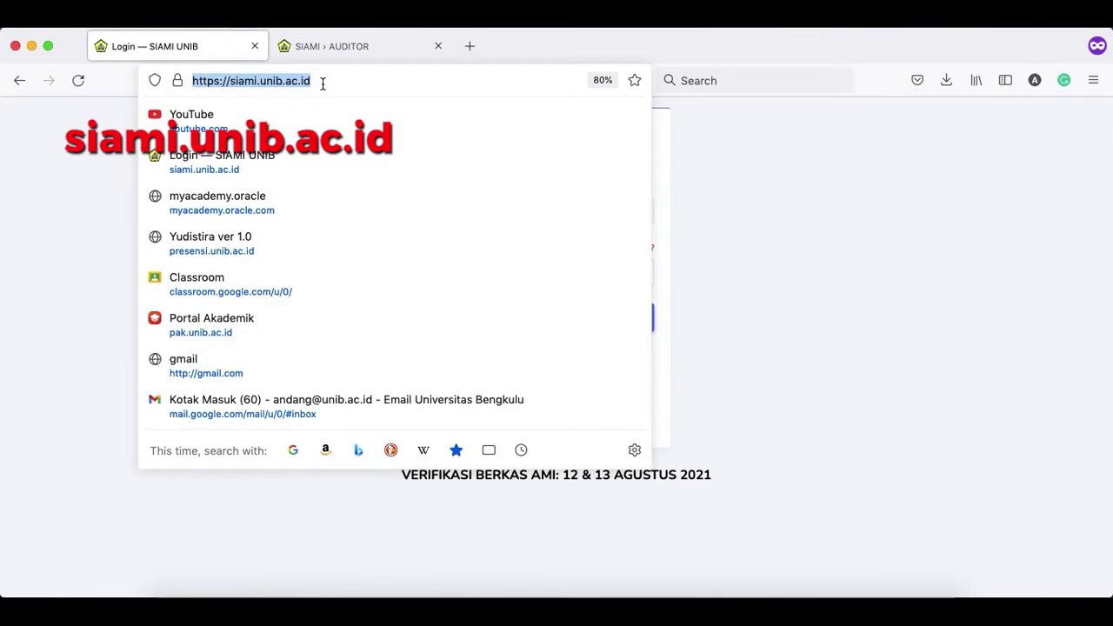
pyautogui.click(90, 121)
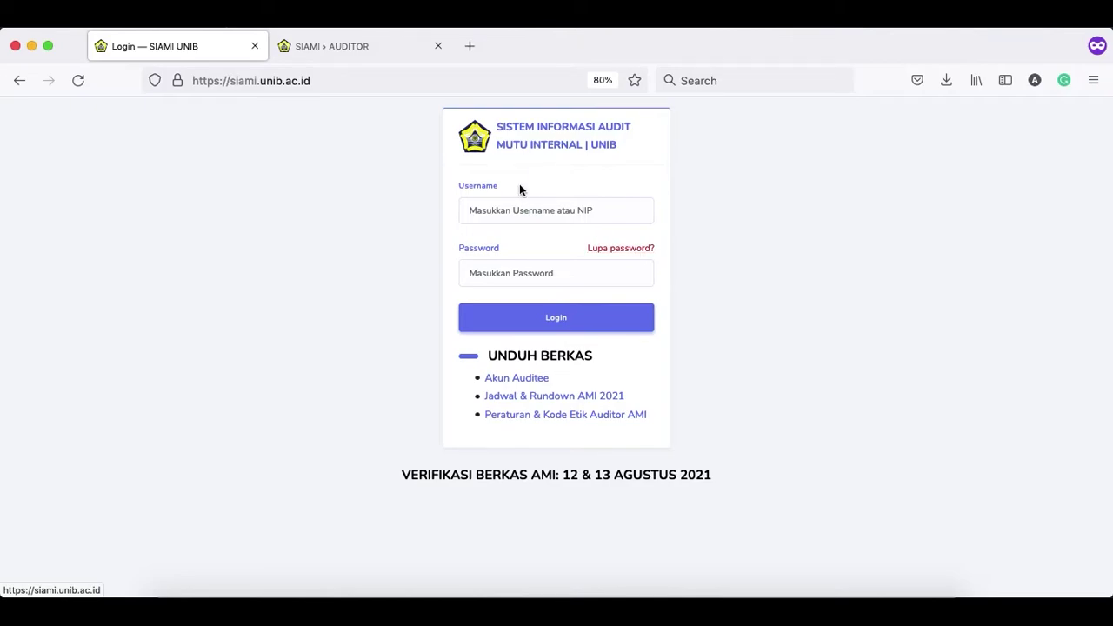
pyautogui.click(517, 210)
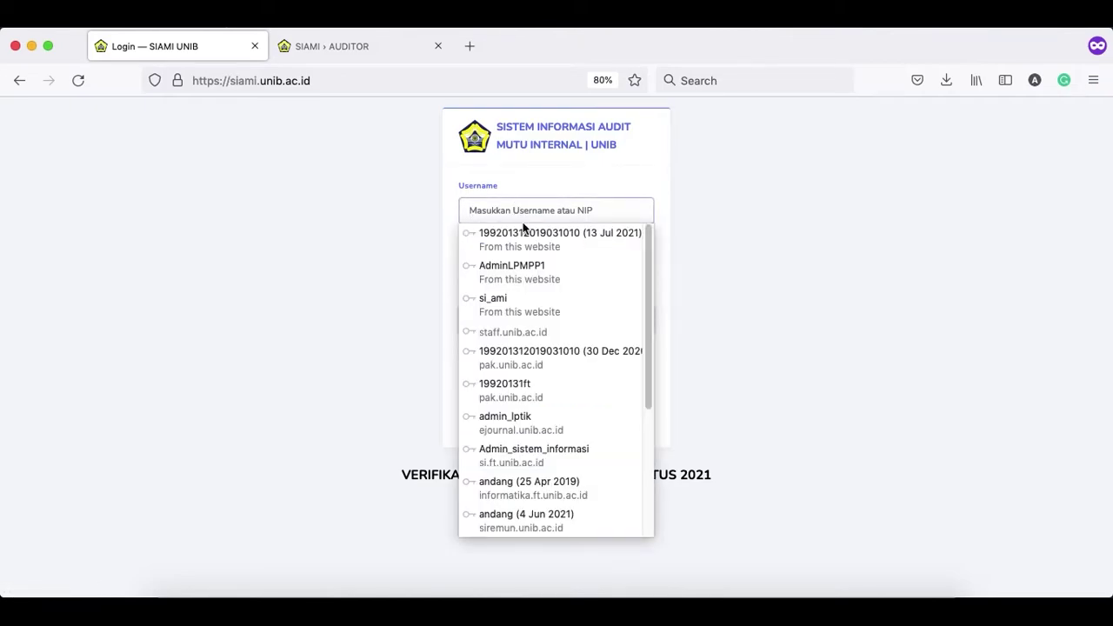
pyautogui.click(526, 231)
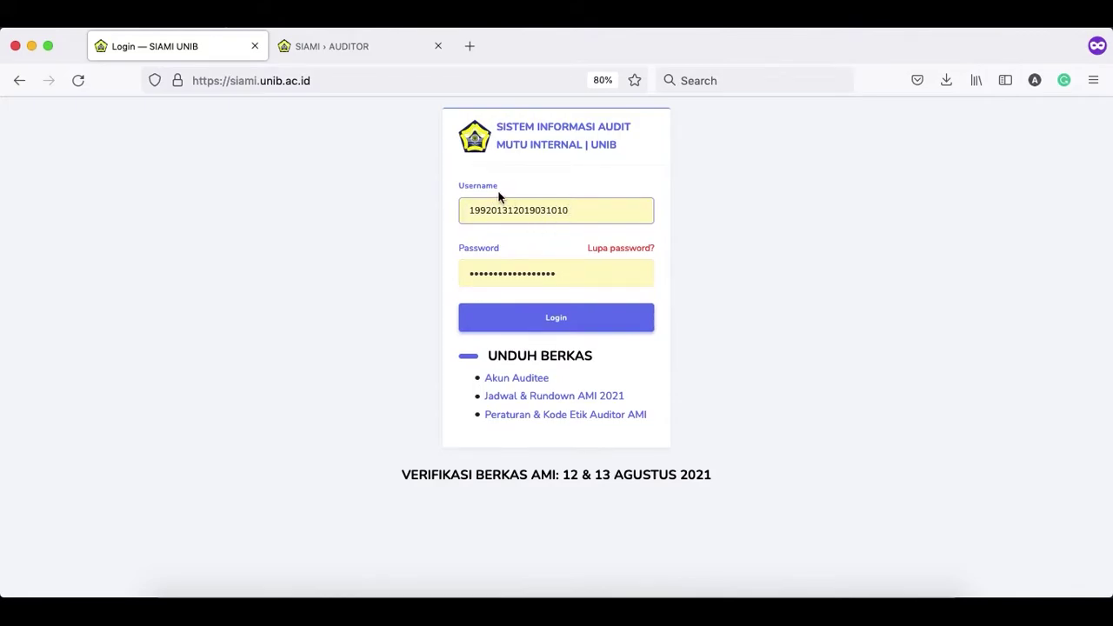
pyautogui.press('End')
pyautogui.click(544, 318)
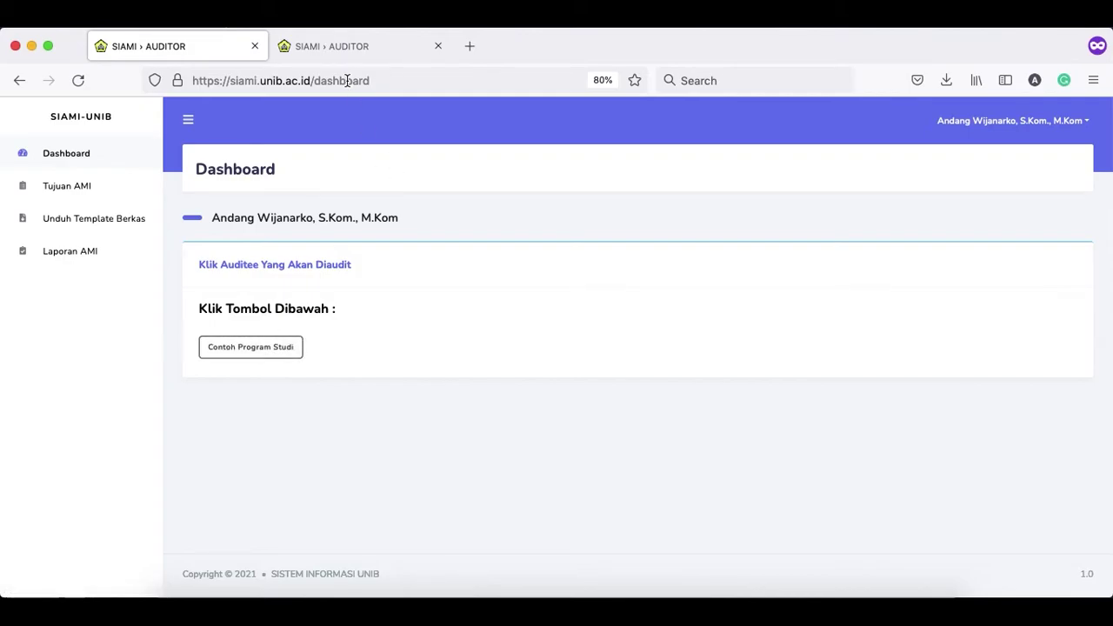
# - Check the second auditor's dashboard for assigned auditees, then return to the first auditor's dashboard
pyautogui.click(350, 50)
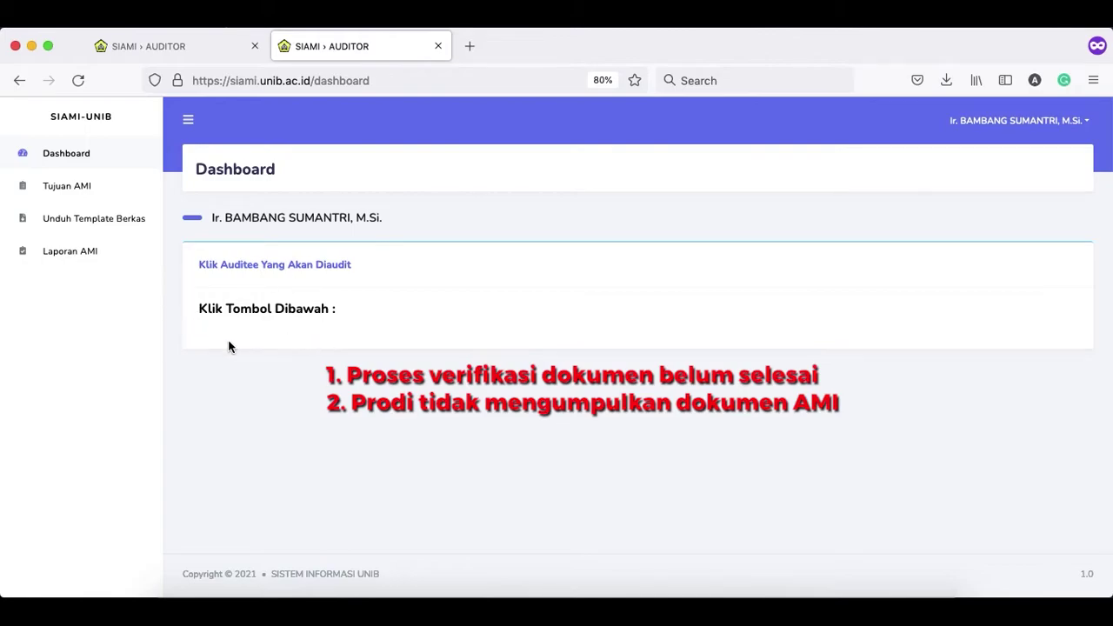
pyautogui.click(175, 46)
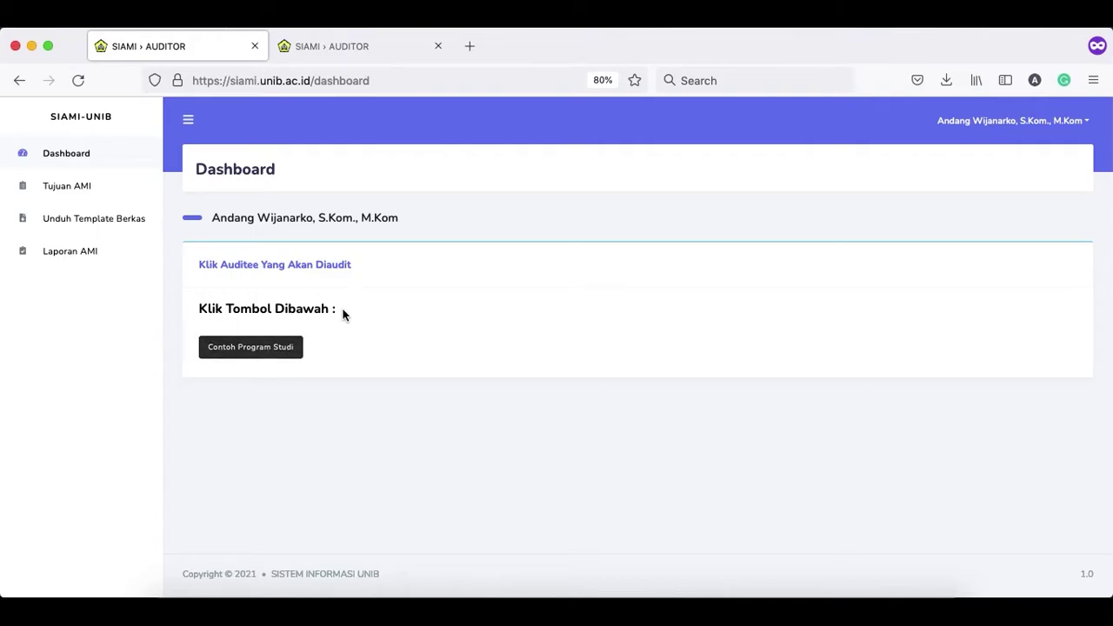
# - Open the auditee Contoh Program Studi and review its audit date, fellow auditor and submitted files
pyautogui.click(227, 347)
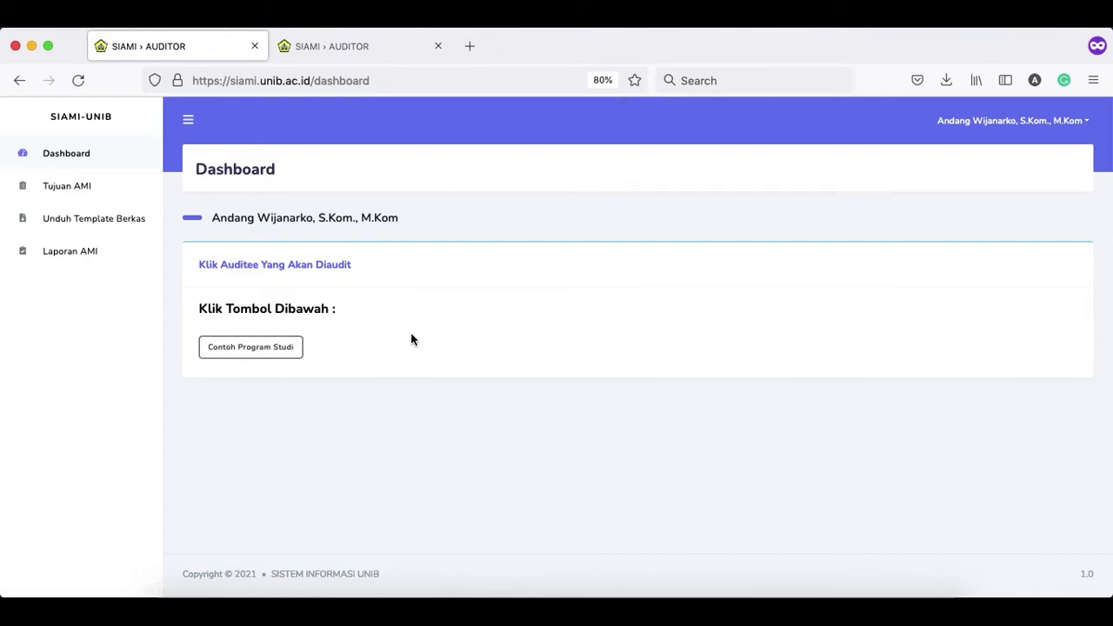
pyautogui.click(270, 352)
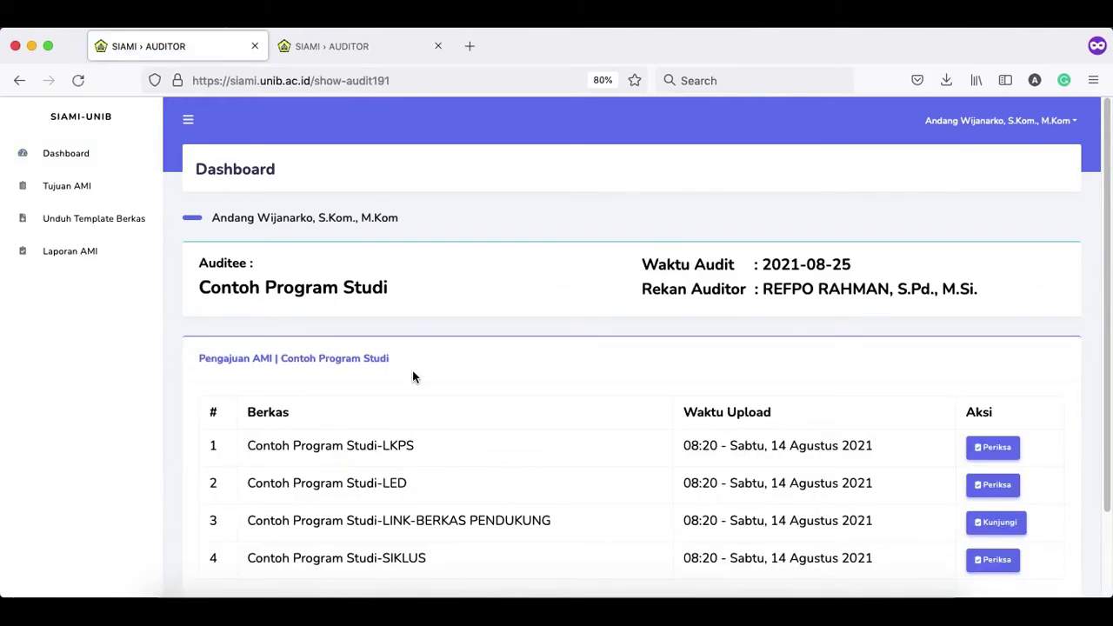
pyautogui.scroll(-2, 804, 306)
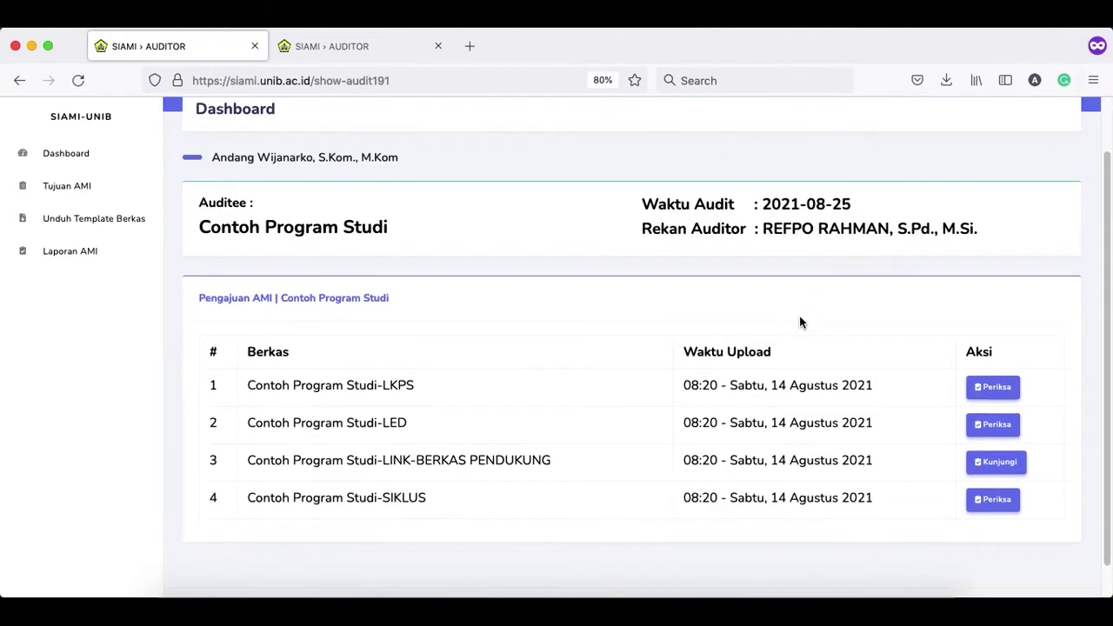
pyautogui.scroll(1, 362, 181)
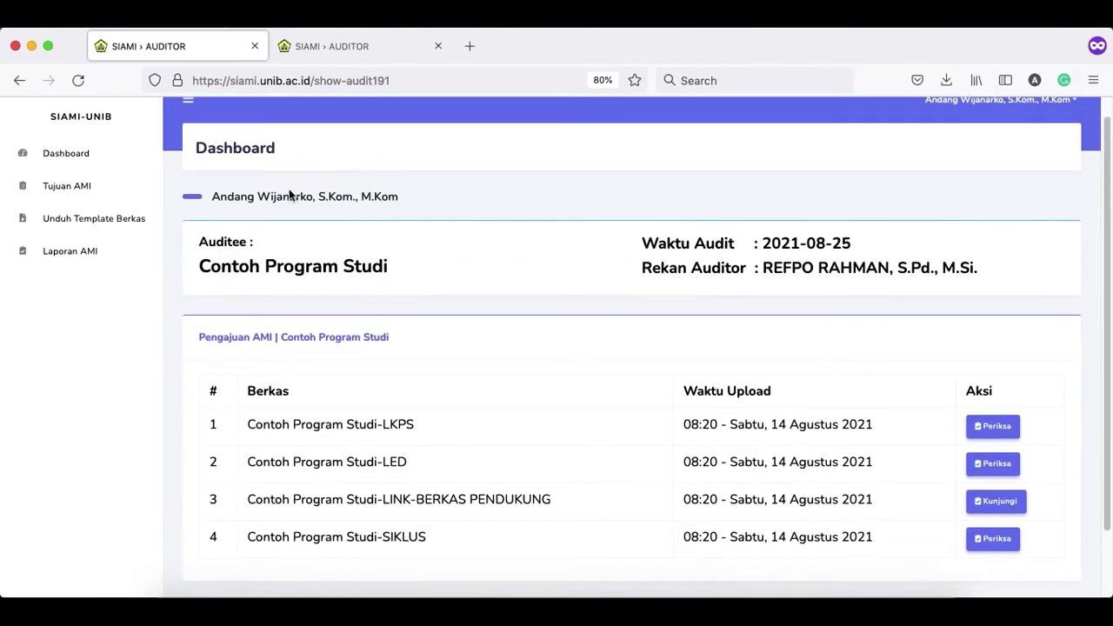
pyautogui.moveTo(214, 197); pyautogui.dragTo(399, 197)
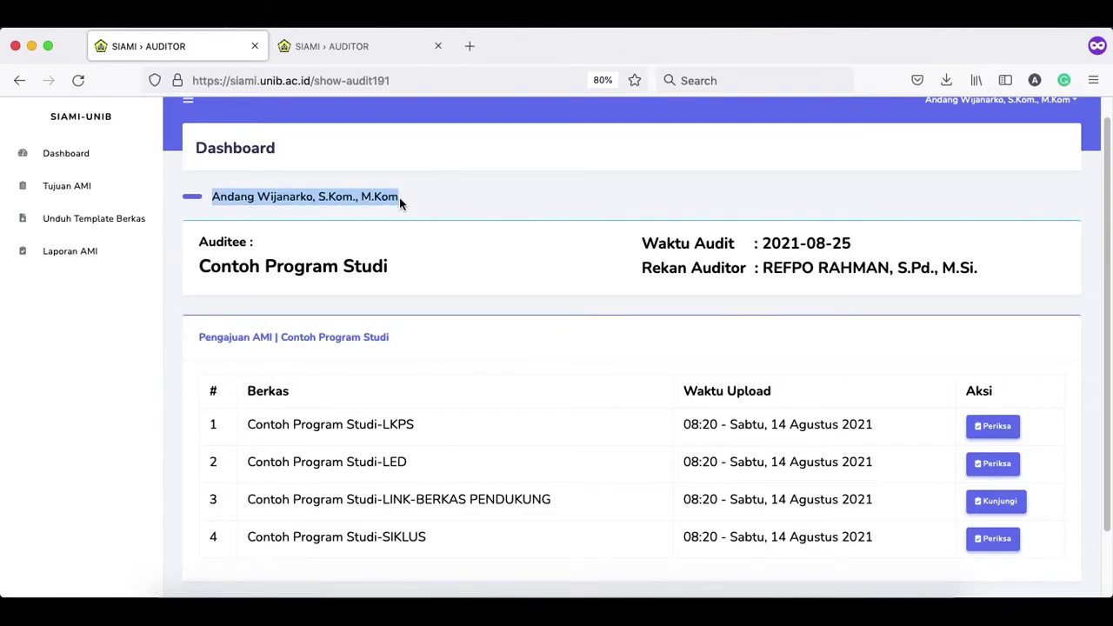
pyautogui.click(397, 247)
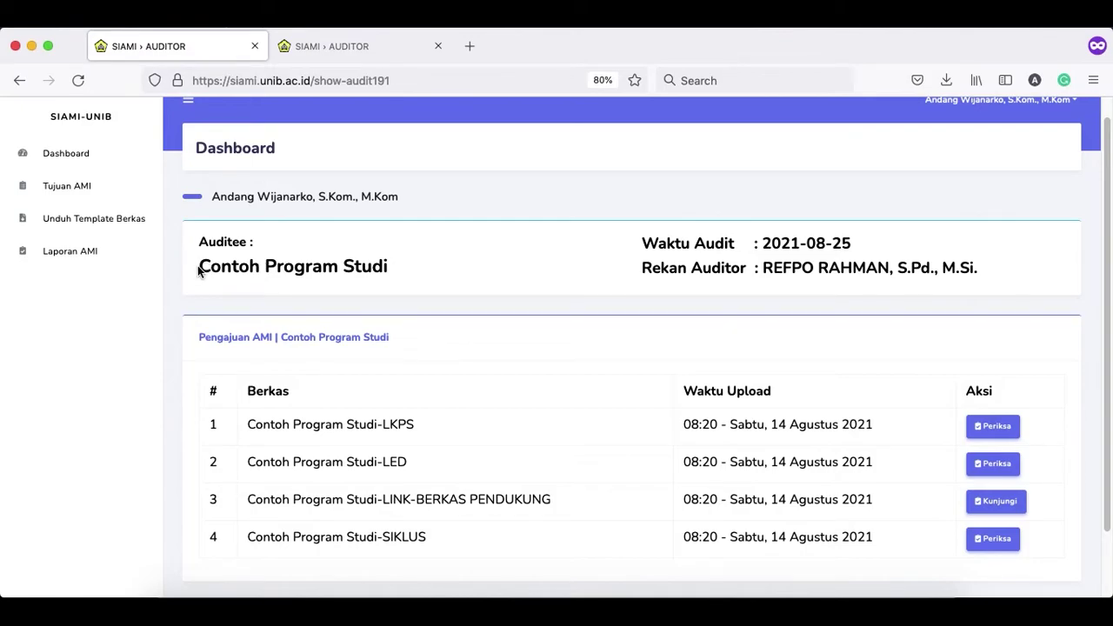
pyautogui.moveTo(199, 271); pyautogui.dragTo(396, 265)
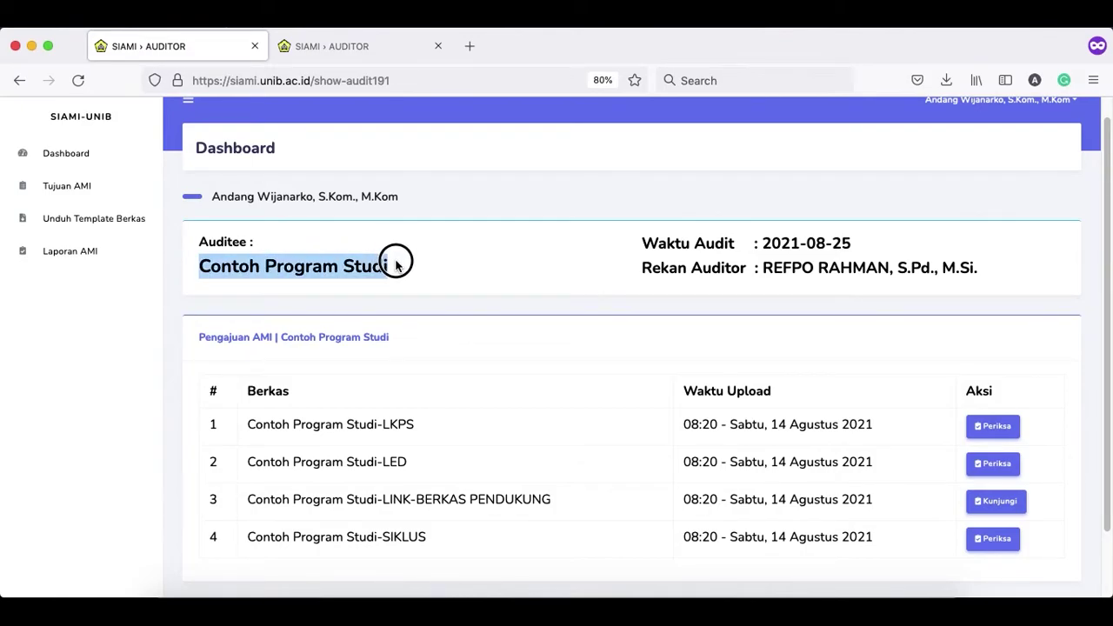
pyautogui.click(706, 235)
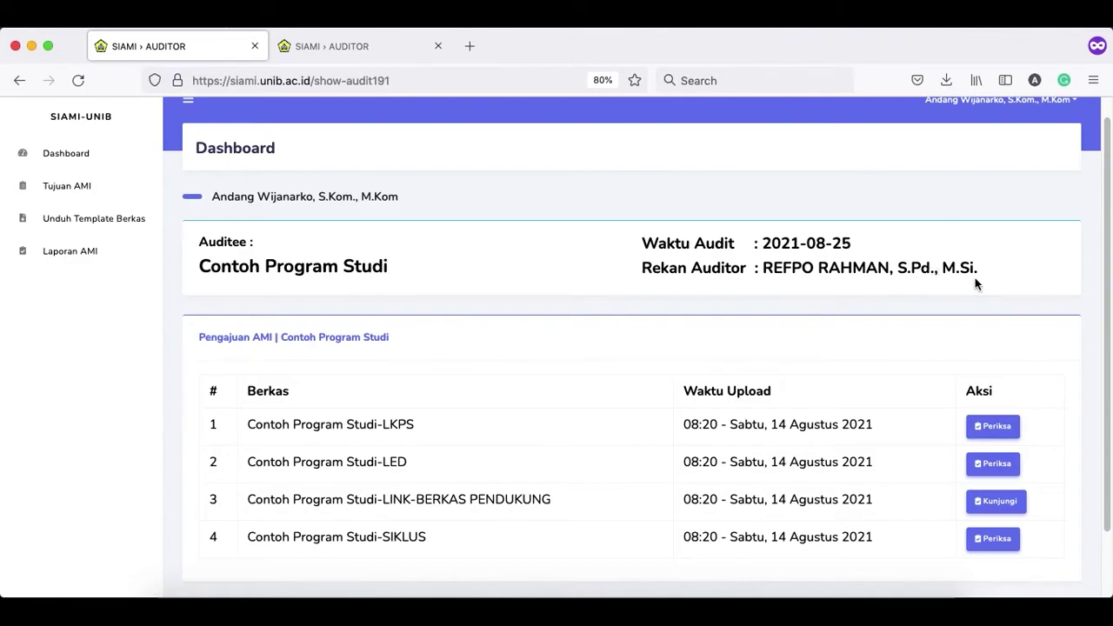
pyautogui.scroll(-1, 984, 285)
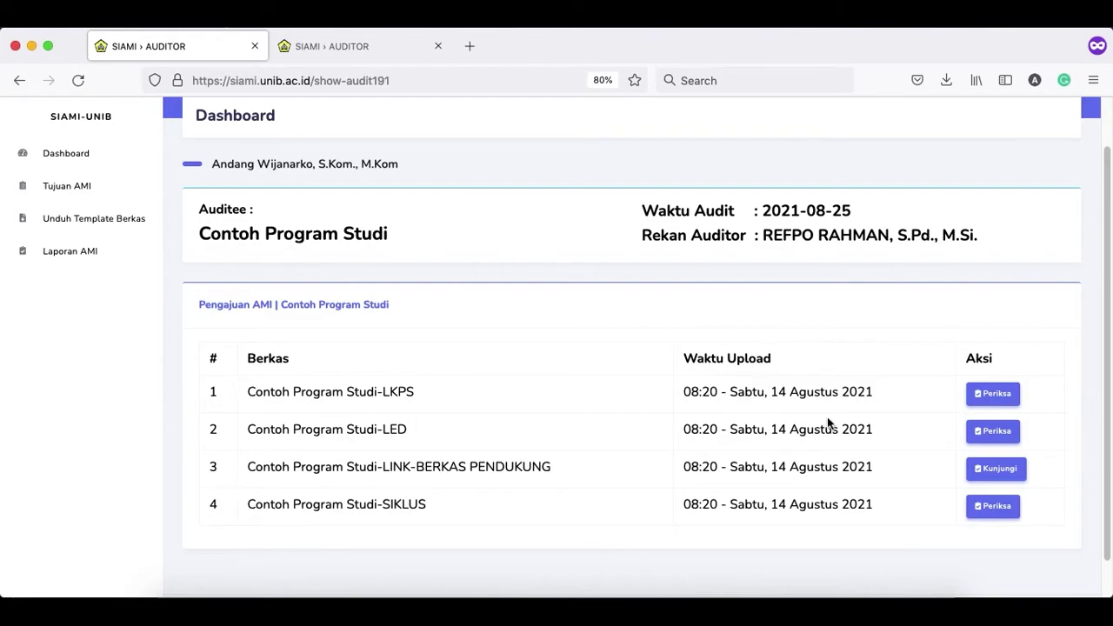
# - Preview the Contoh Program Studi-LKPS download without saving it, and visit the LINK-BERKAS PENDUKUNG folder, closing it again
pyautogui.click(1009, 399)
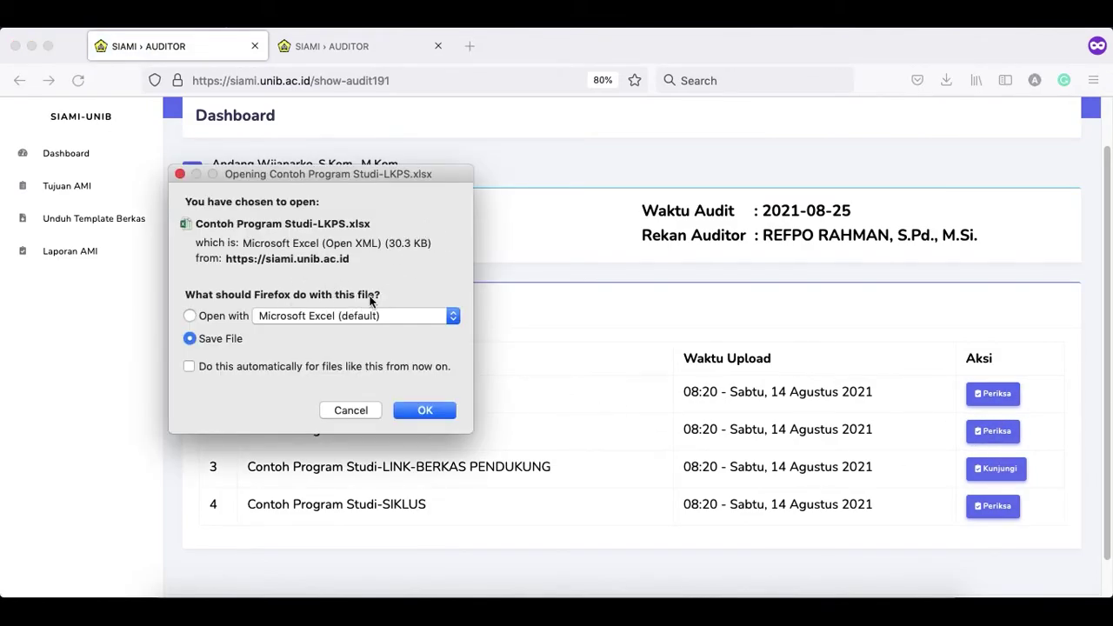
pyautogui.click(352, 410)
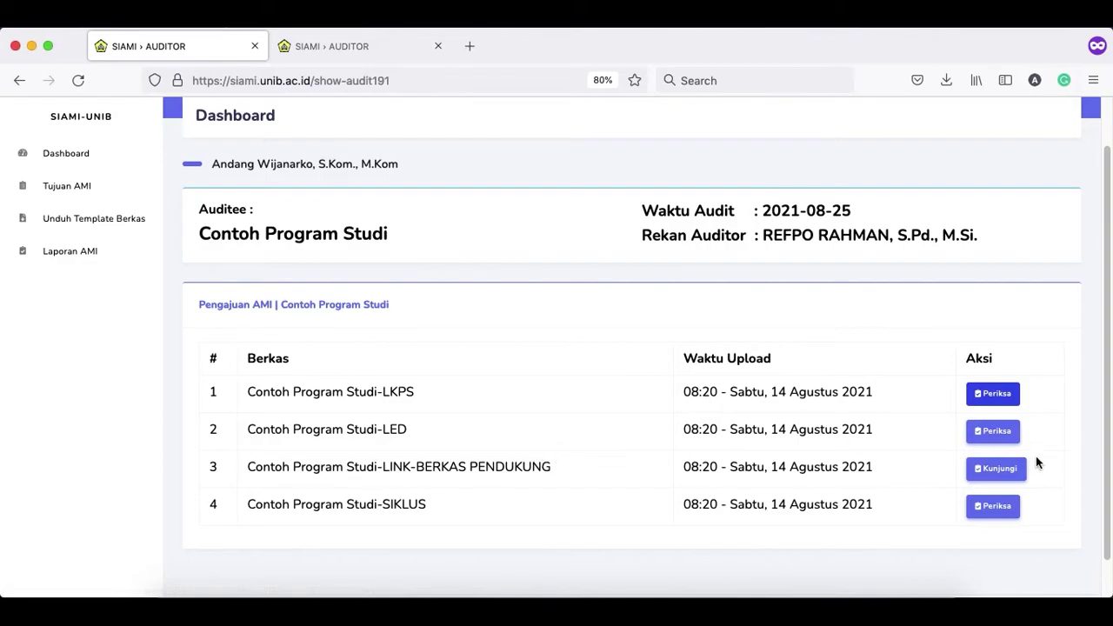
pyautogui.click(1011, 474)
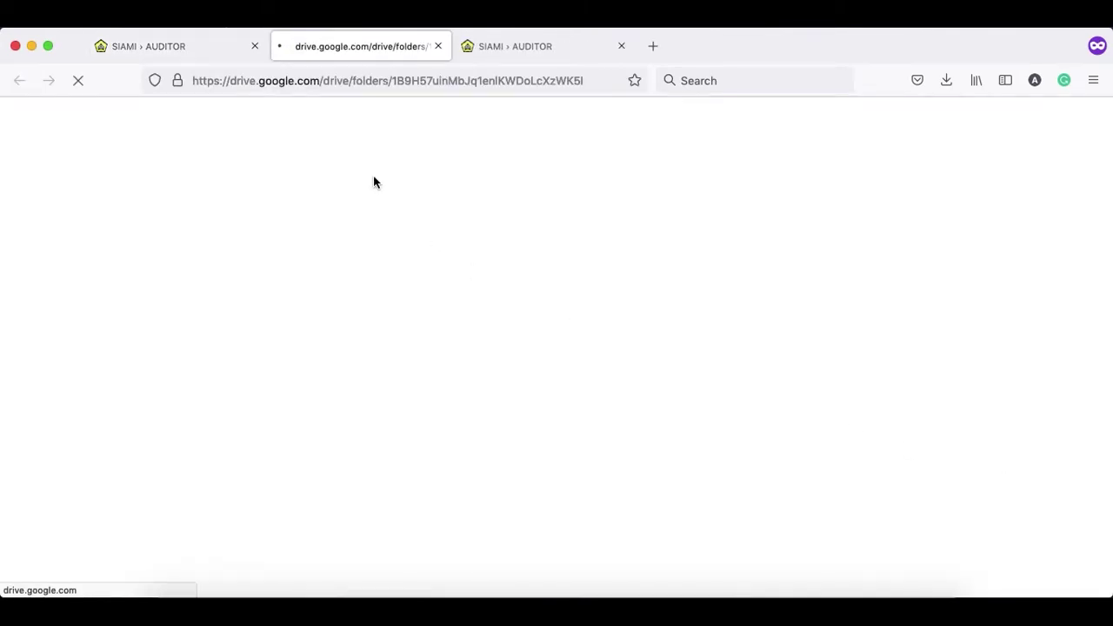
pyautogui.click(438, 46)
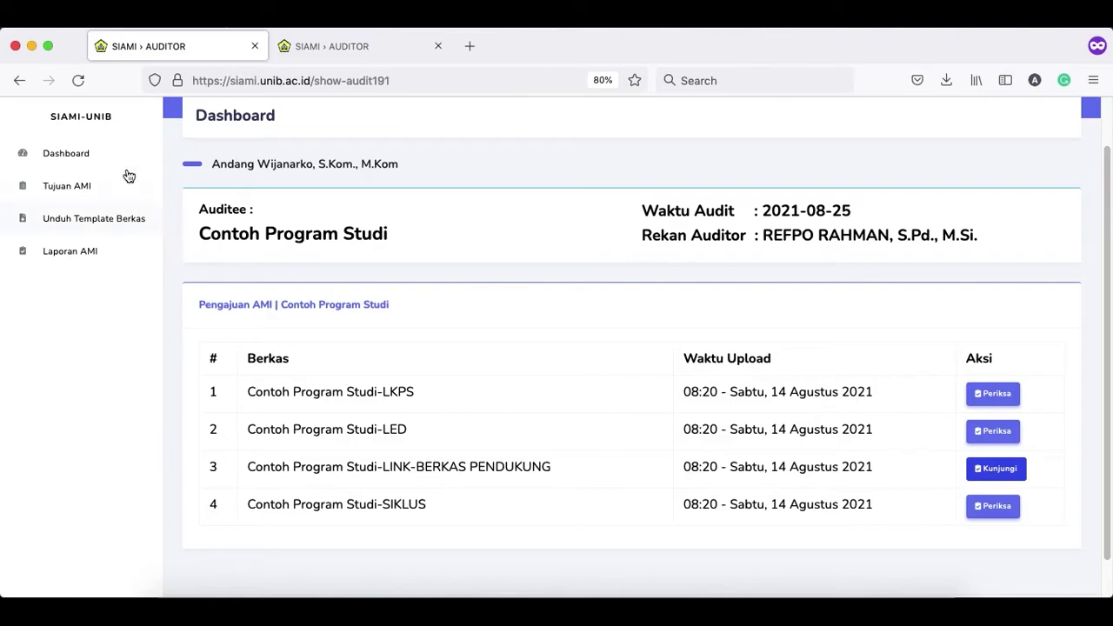
# - Review the templates under Unduh Template Berkas and preview the INSTRUMENT AMI download without saving it
pyautogui.click(129, 228)
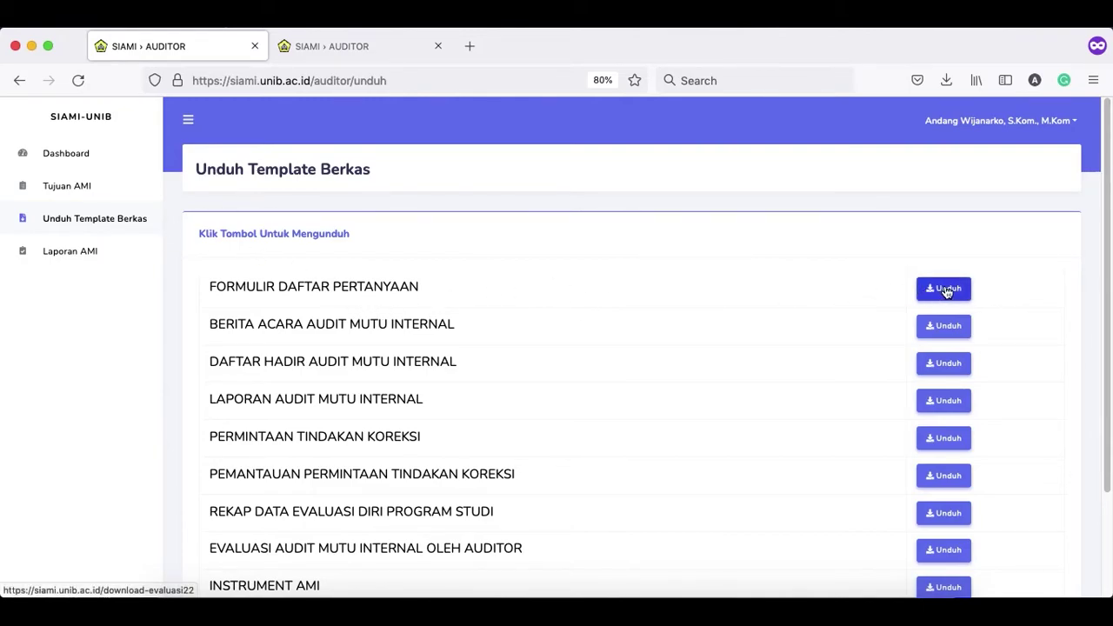
pyautogui.scroll(-3, 904, 358)
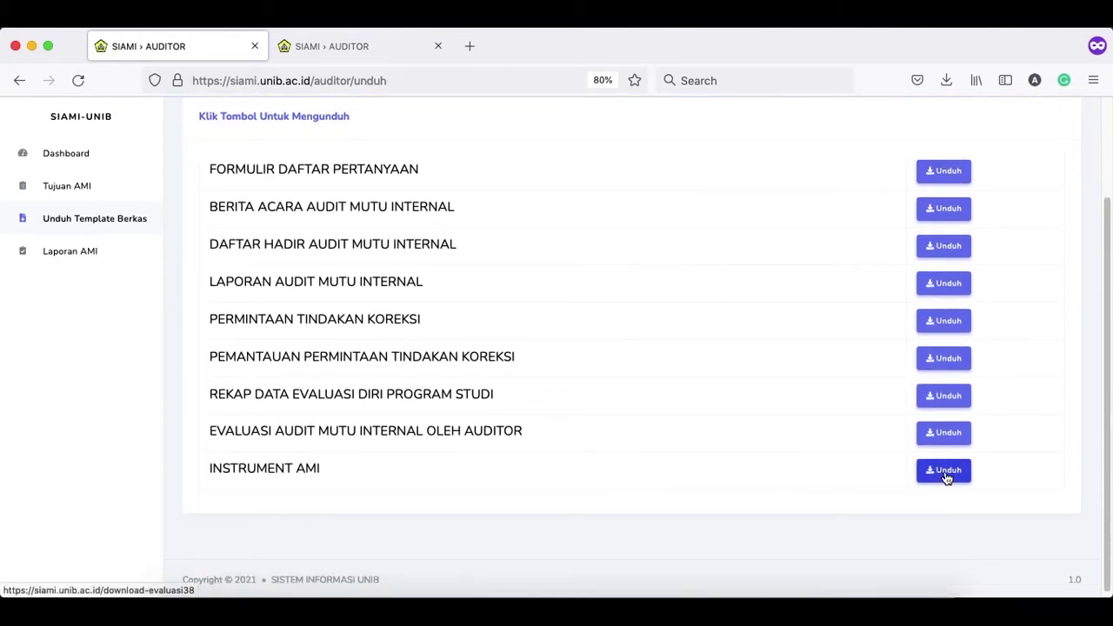
pyautogui.scroll(1, 809, 412)
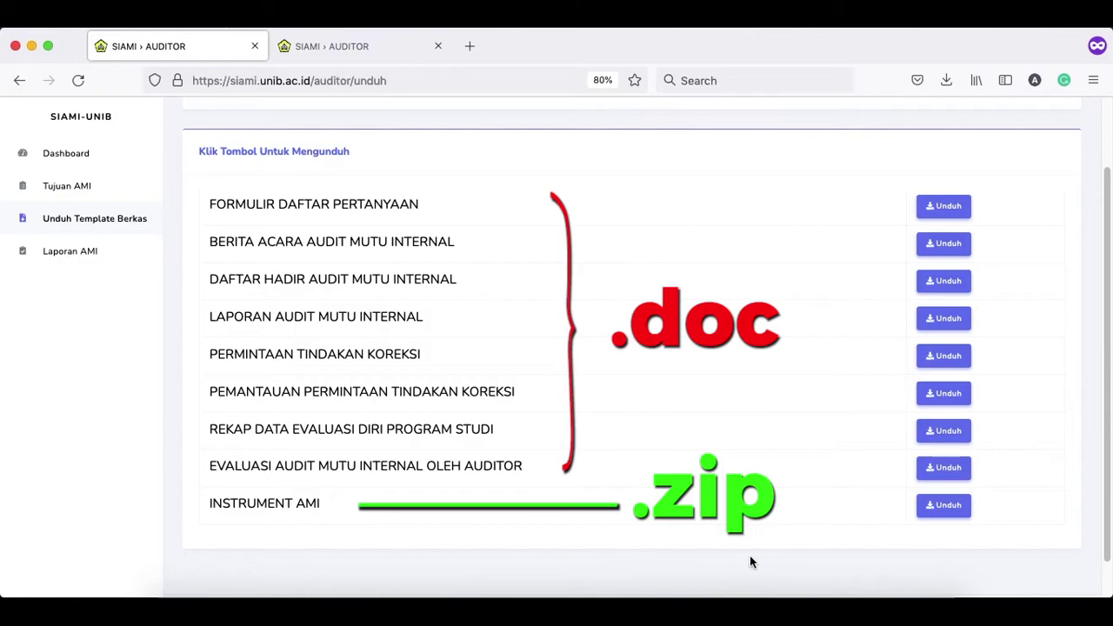
pyautogui.click(944, 507)
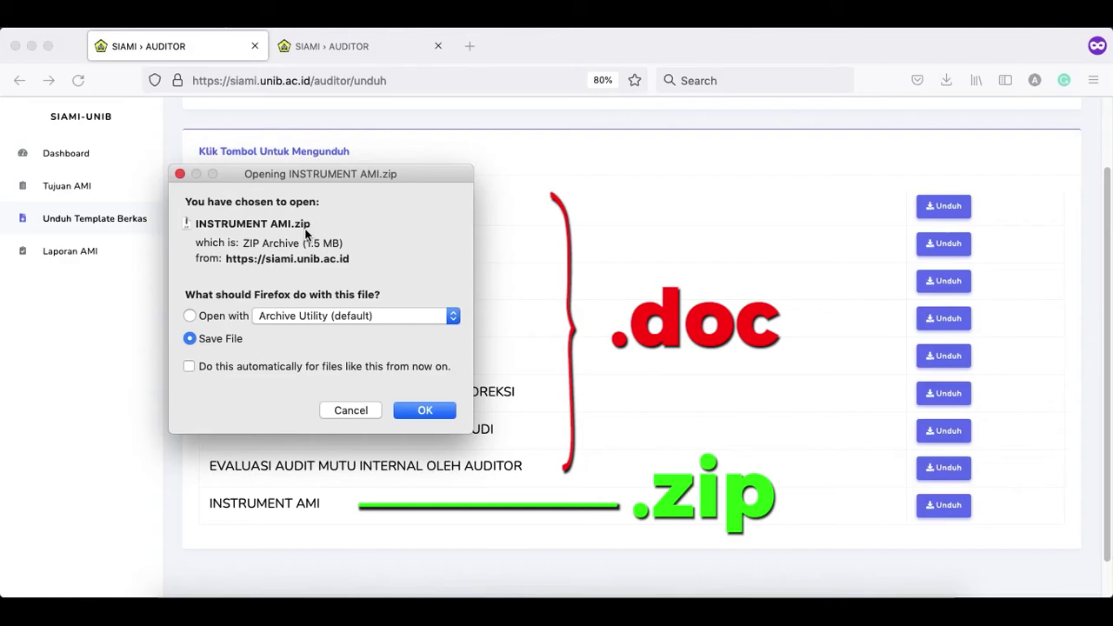
pyautogui.click(353, 409)
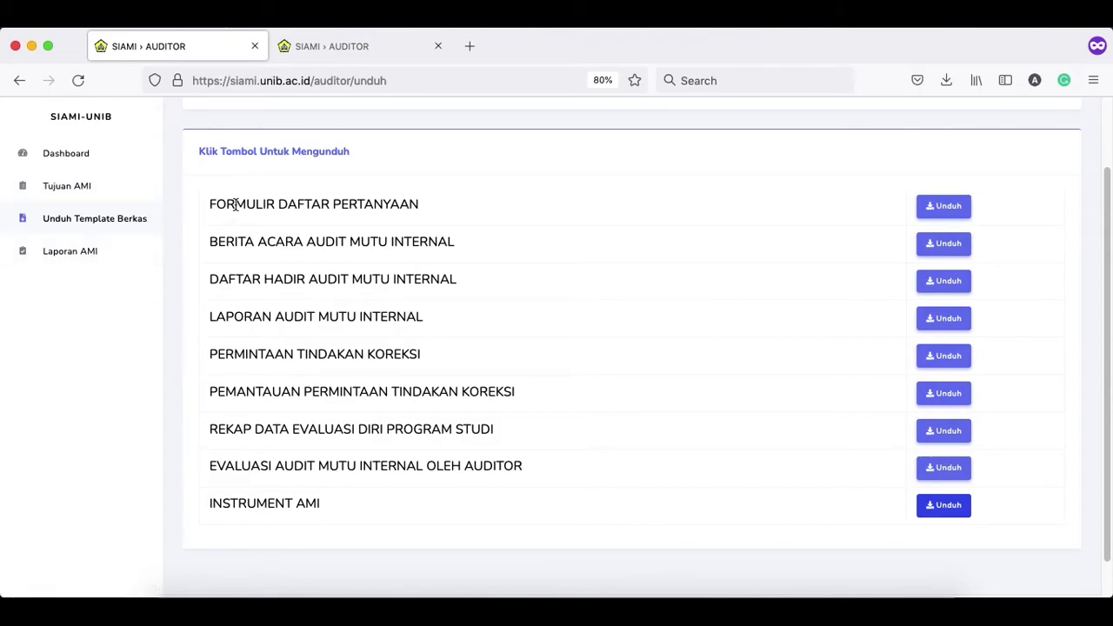
# - Open the Laporan AMI upload page for Contoh Program Studi
pyautogui.click(86, 253)
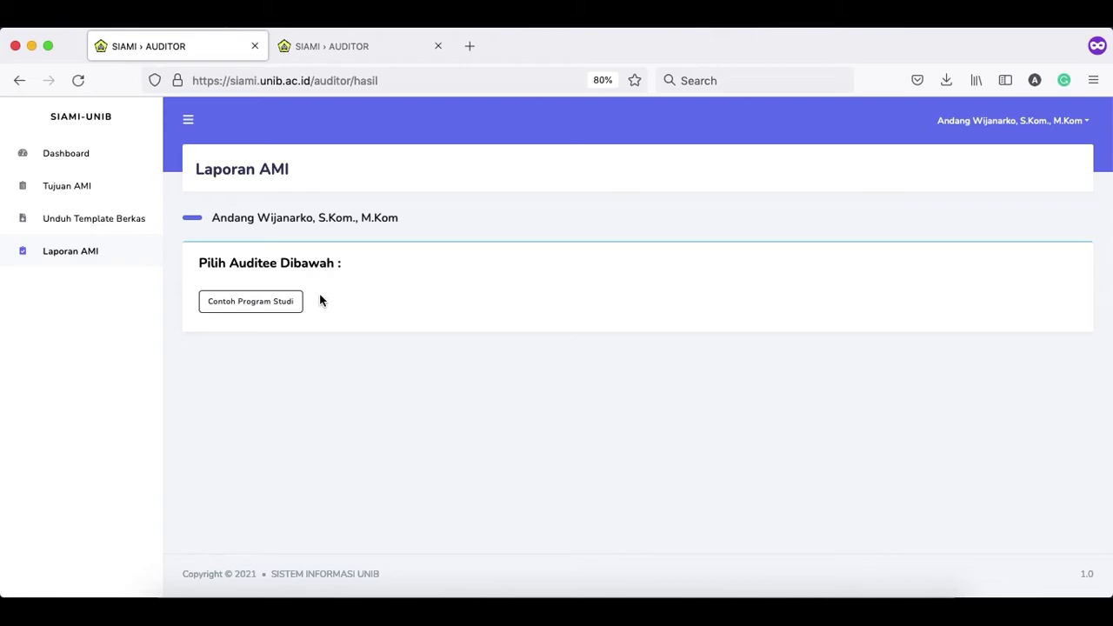
pyautogui.click(268, 309)
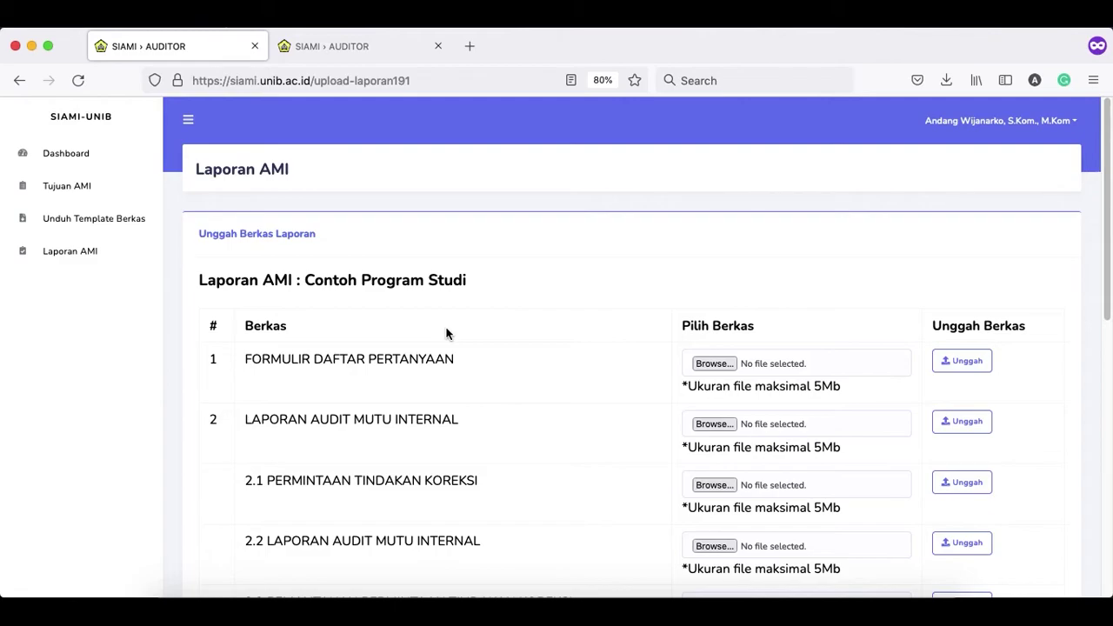
# - Examine the list of AMI report files required for upload, from FORMULIR DAFTAR PERTANYAAN to INSTRUMENT PENILAIAN
pyautogui.scroll(-2, 446, 333)
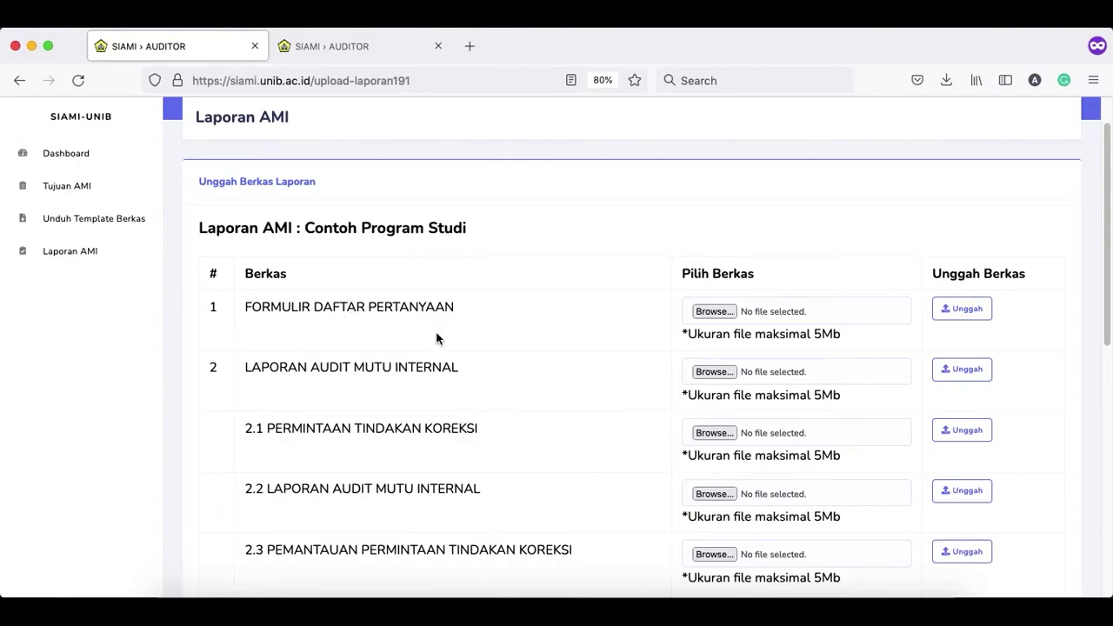
pyautogui.scroll(-2, 437, 339)
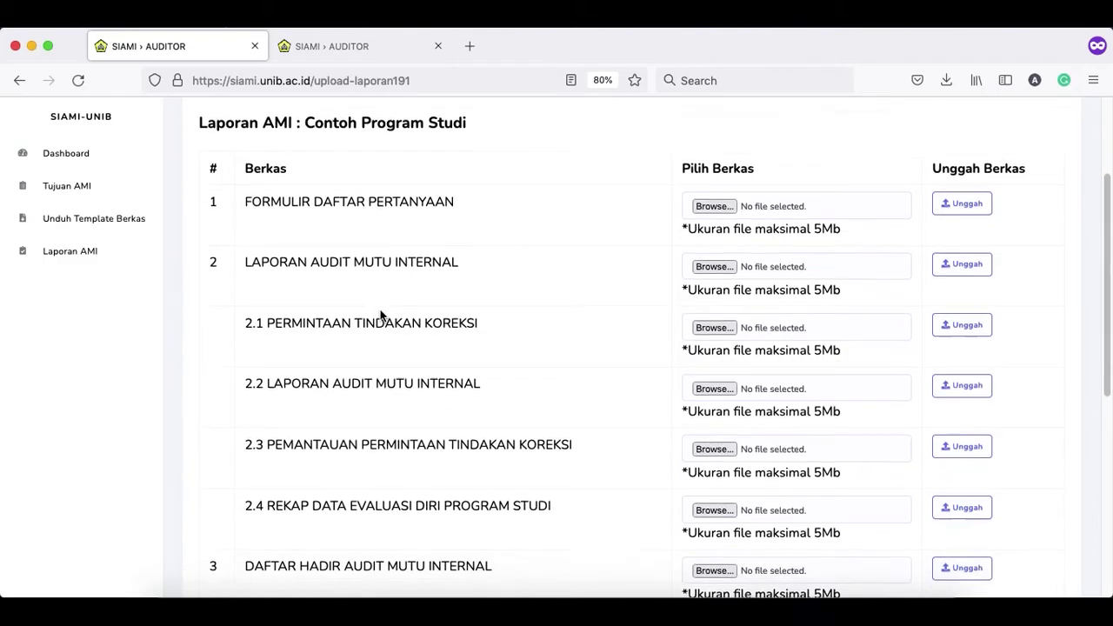
pyautogui.scroll(-1, 377, 311)
pyautogui.scroll(-2, 383, 325)
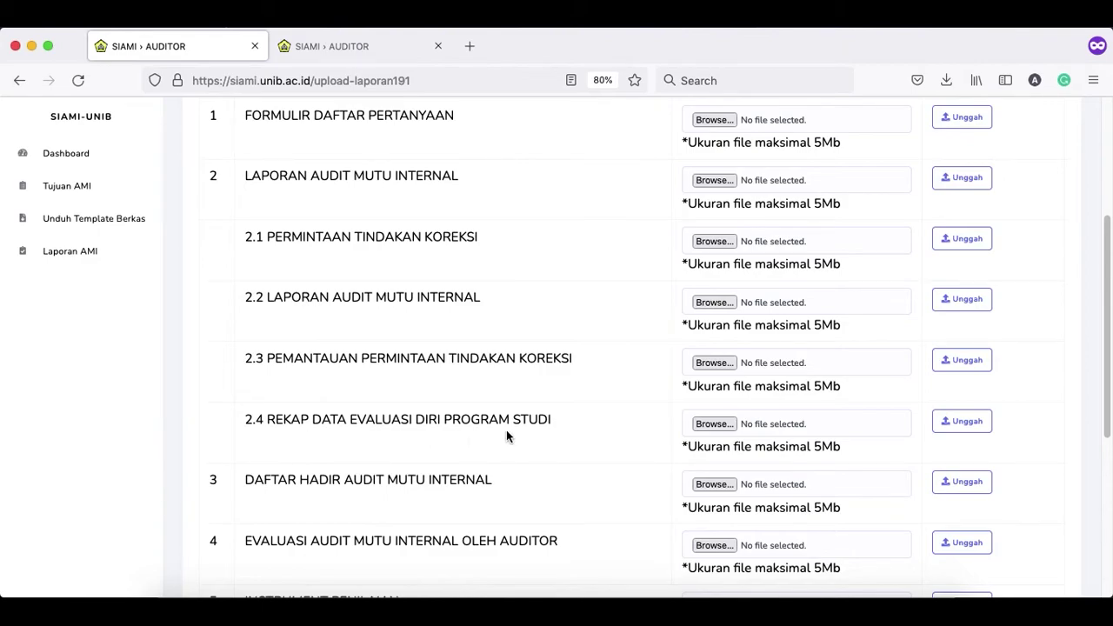
pyautogui.scroll(-3, 522, 421)
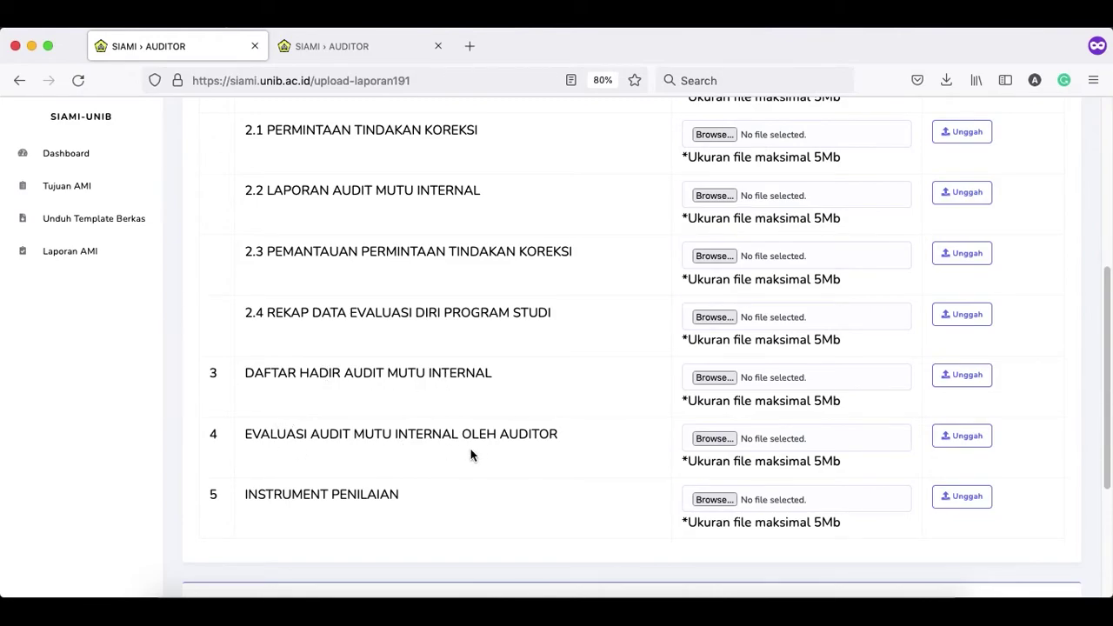
pyautogui.scroll(3, 434, 456)
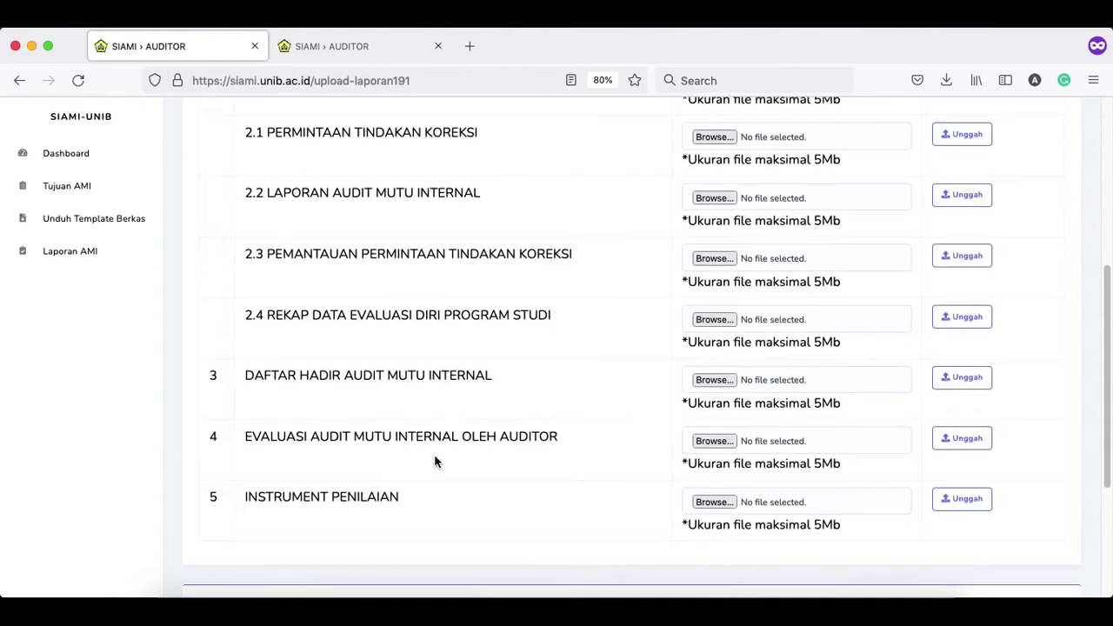
pyautogui.scroll(3, 435, 435)
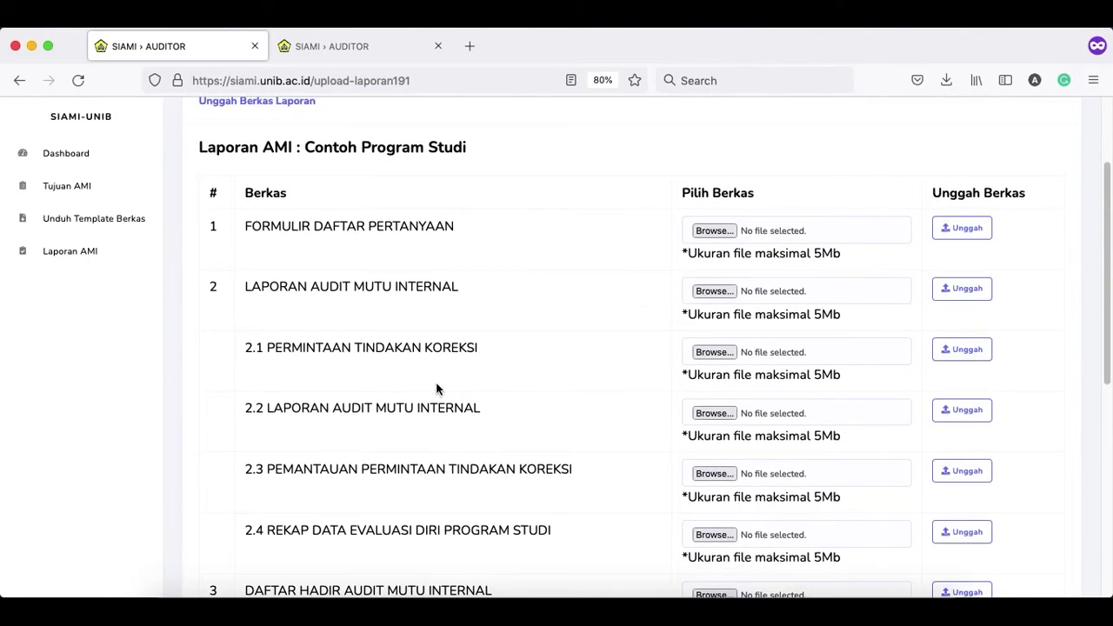
pyautogui.scroll(-2, 436, 388)
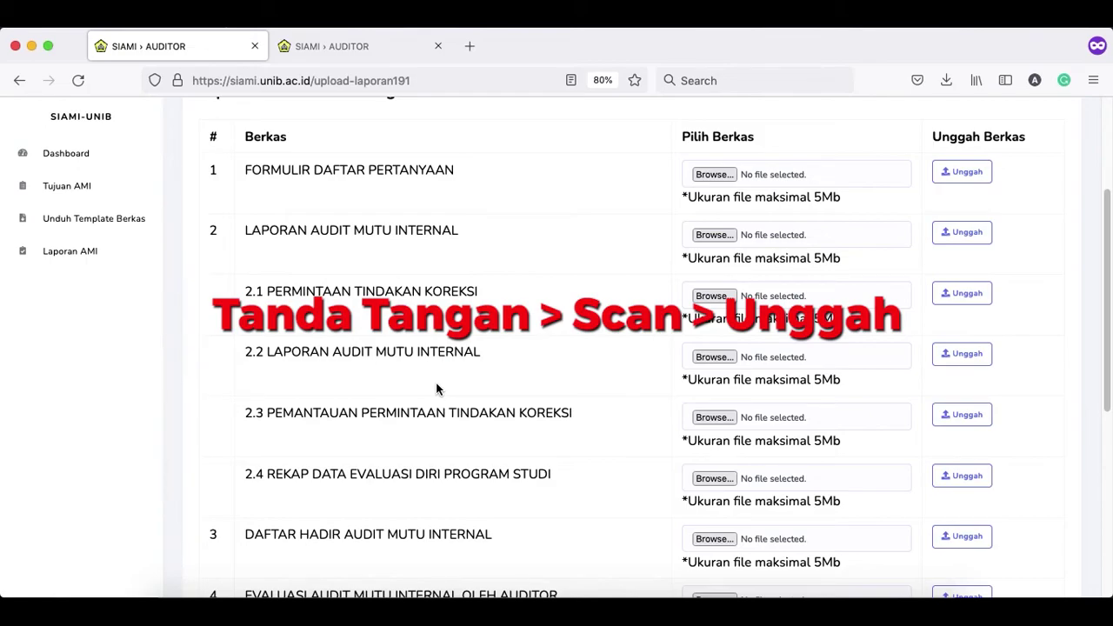
pyautogui.scroll(1, 436, 387)
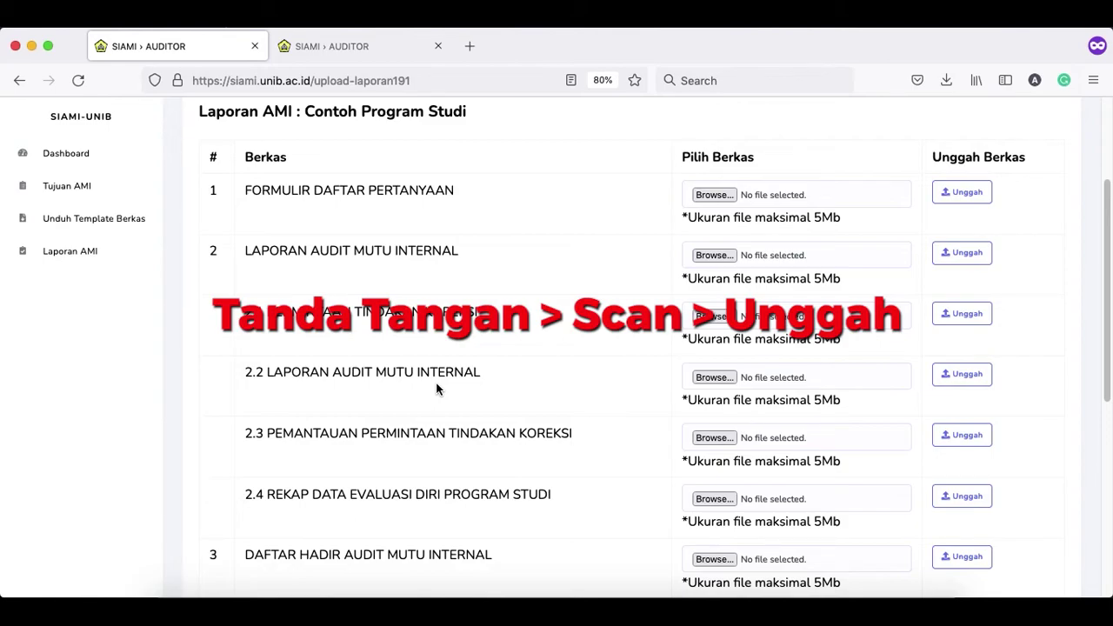
# - Examine the upload rows for report files 1 to 5, including the 2.1 to 2.4 sub-reports and the file size limit
pyautogui.scroll(1, 436, 383)
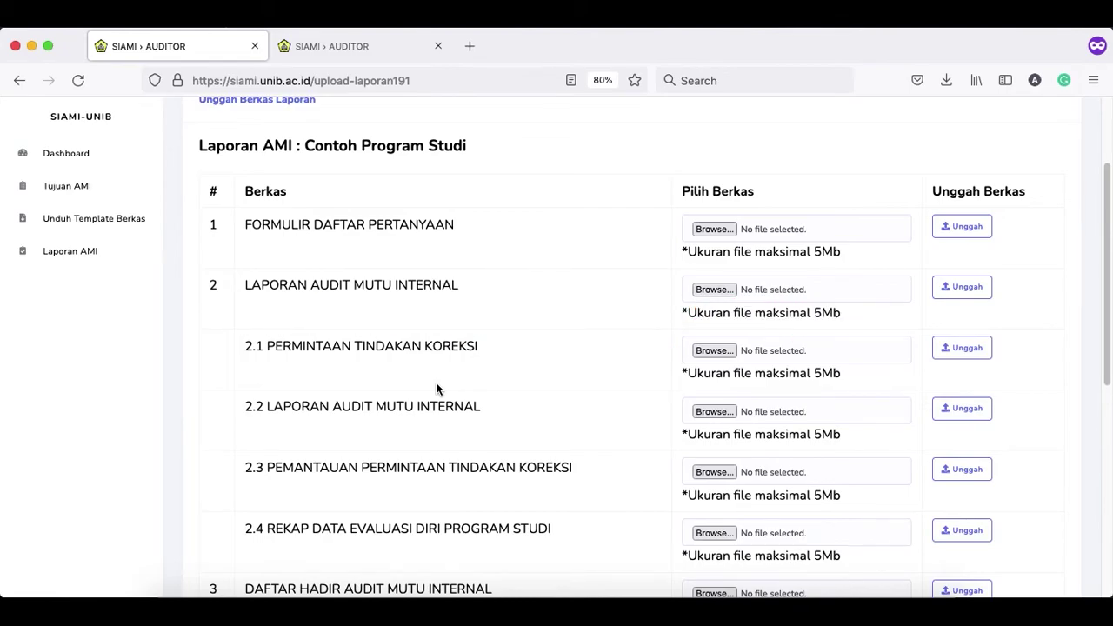
pyautogui.scroll(1, 437, 384)
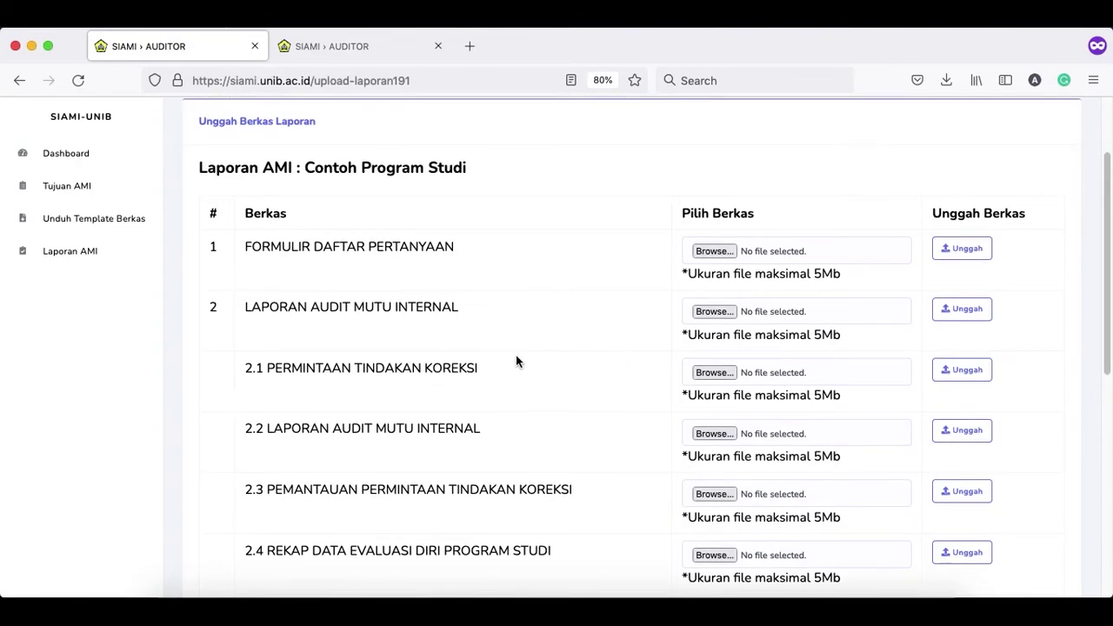
pyautogui.scroll(-2, 513, 361)
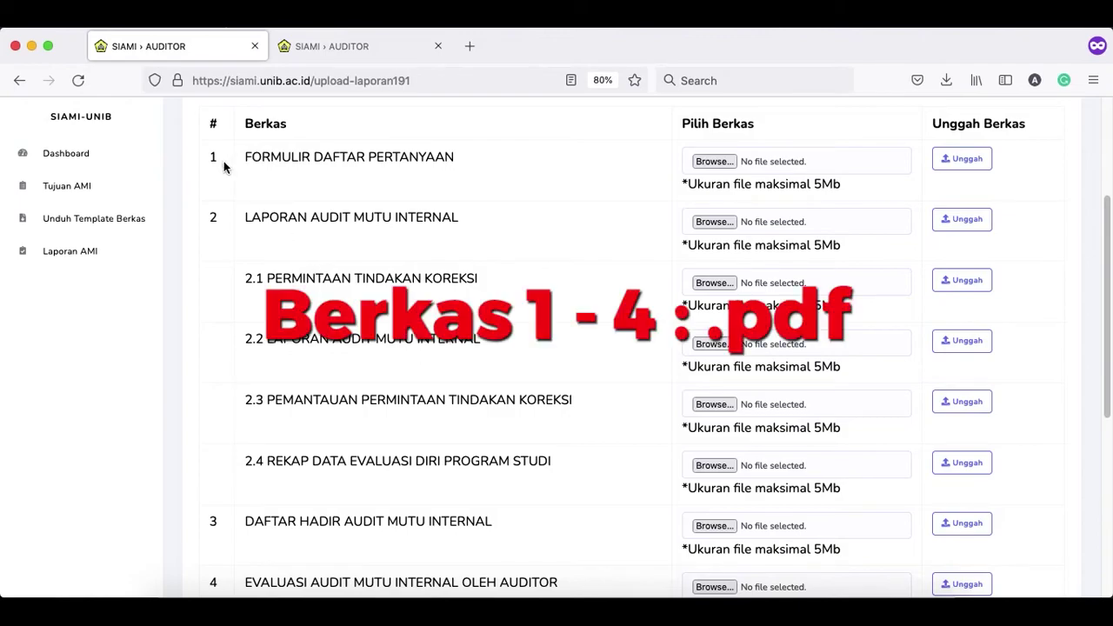
pyautogui.scroll(-4, 249, 252)
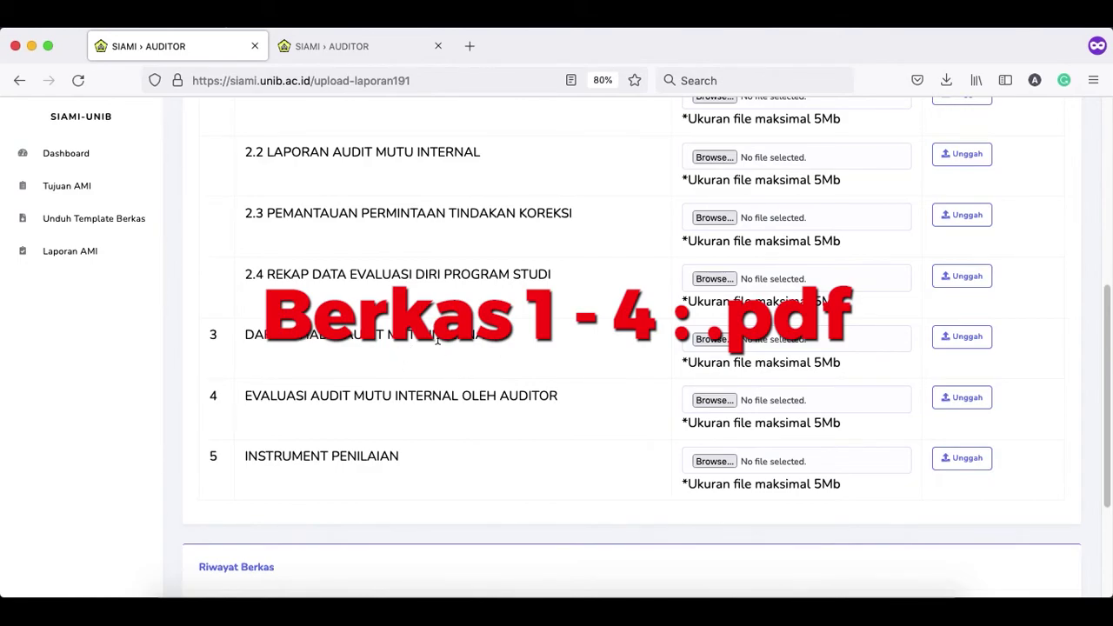
pyautogui.scroll(4, 436, 339)
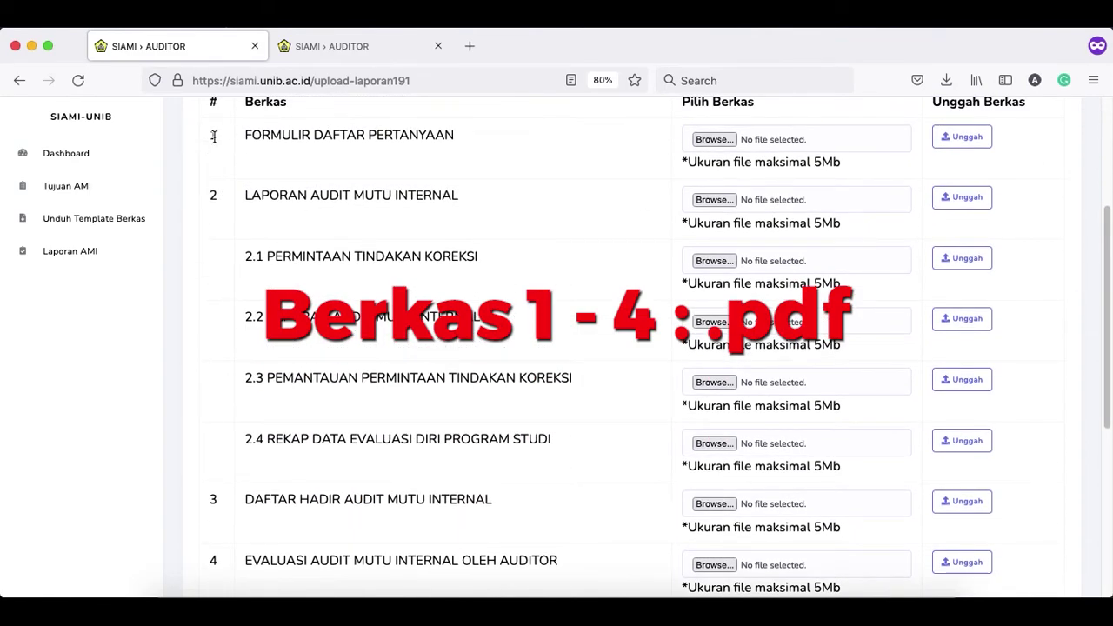
pyautogui.scroll(-2, 238, 272)
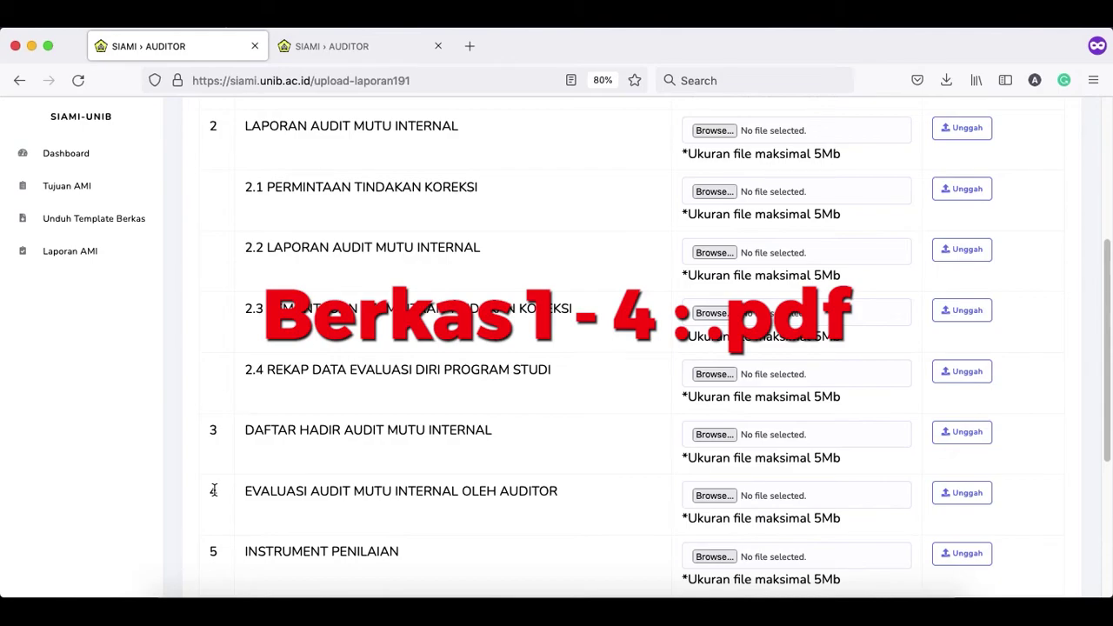
pyautogui.scroll(-2, 213, 489)
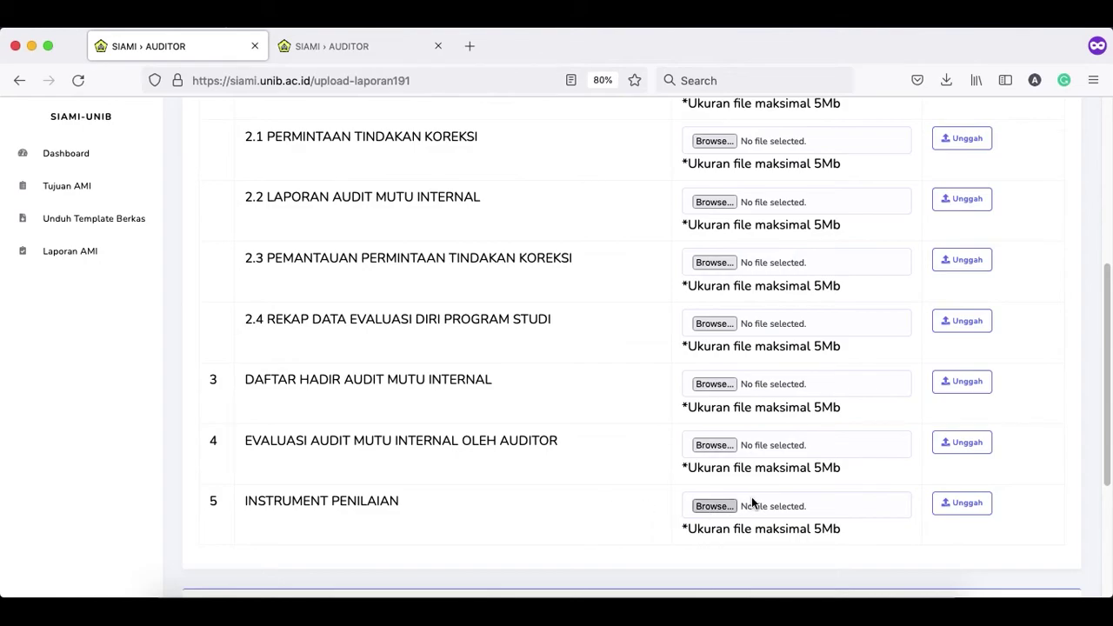
pyautogui.scroll(5, 565, 436)
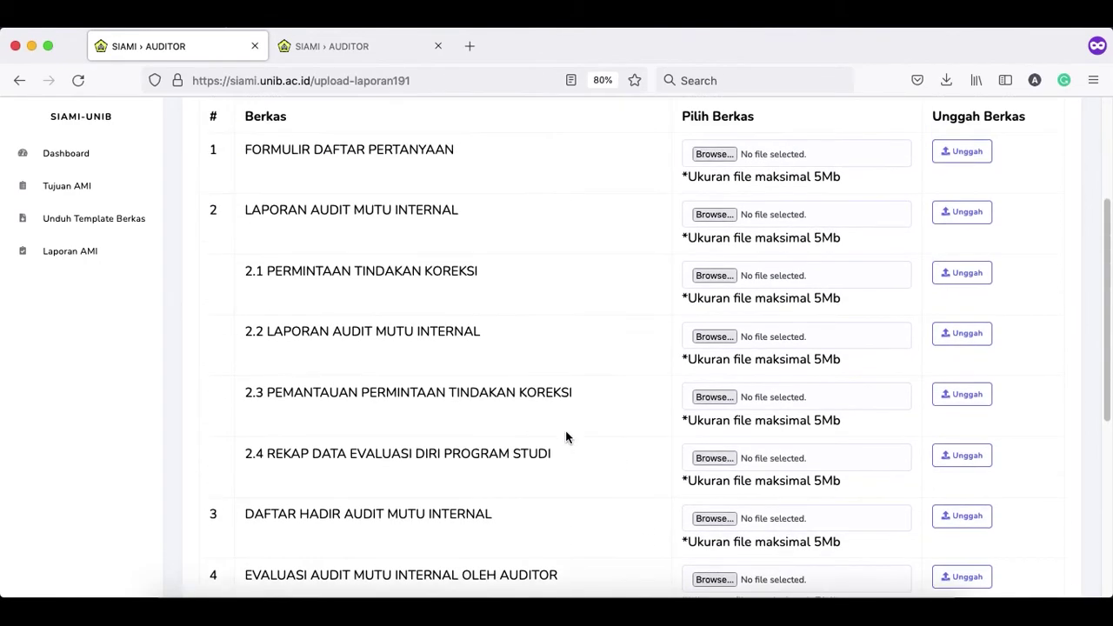
pyautogui.scroll(-1, 565, 436)
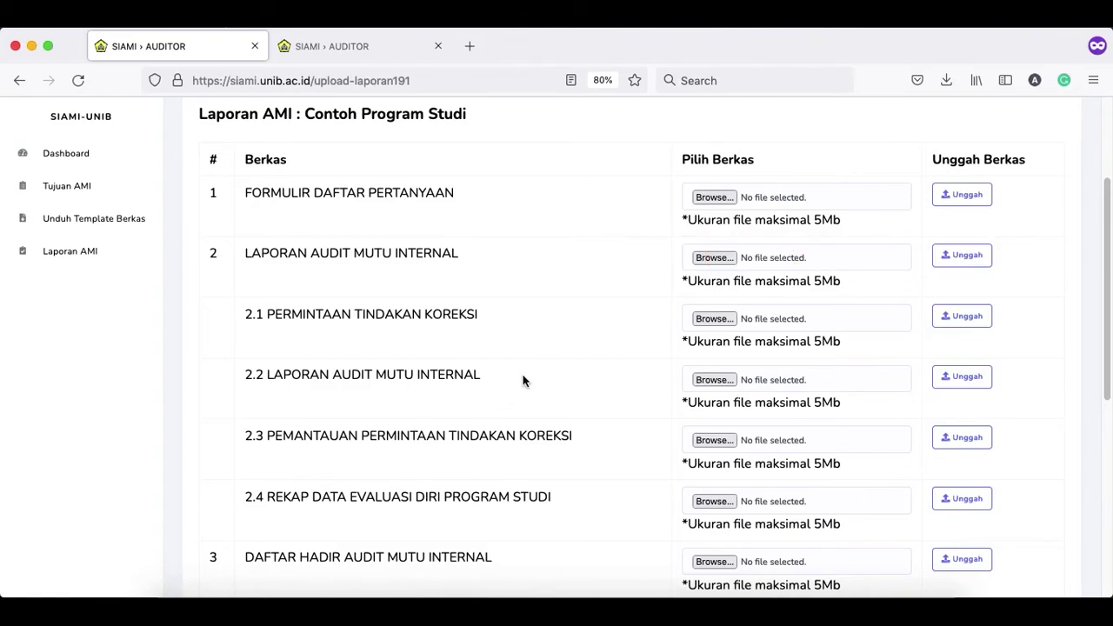
# - Inspect the Riwayat Berkas section beneath the report upload table and compare it with the list of required files
pyautogui.scroll(-5, 523, 380)
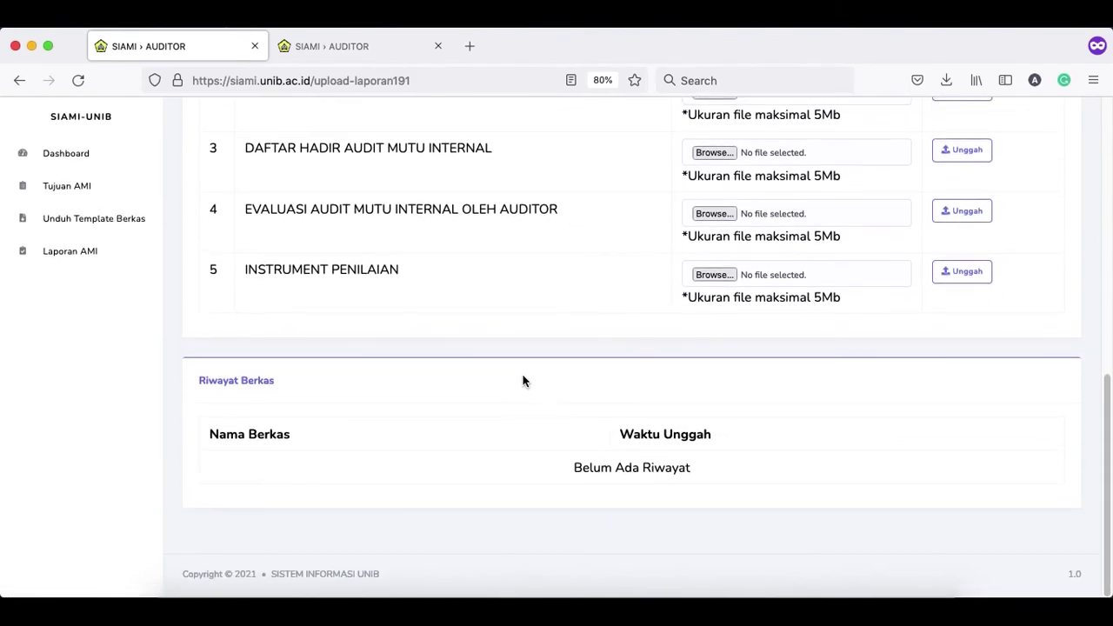
pyautogui.scroll(5, 522, 380)
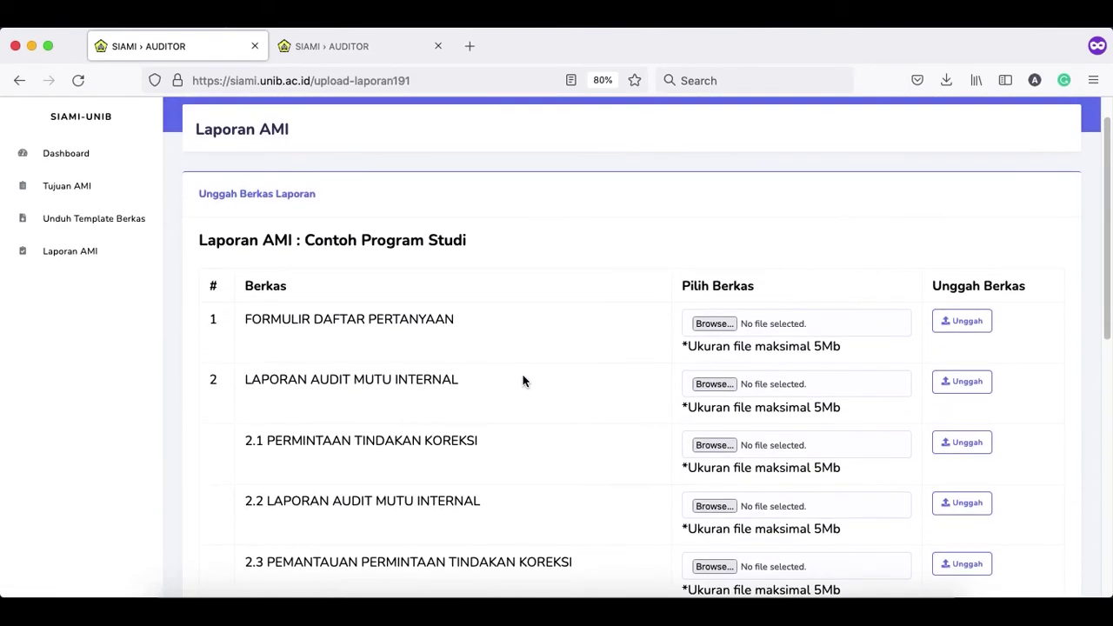
pyautogui.scroll(-5, 523, 380)
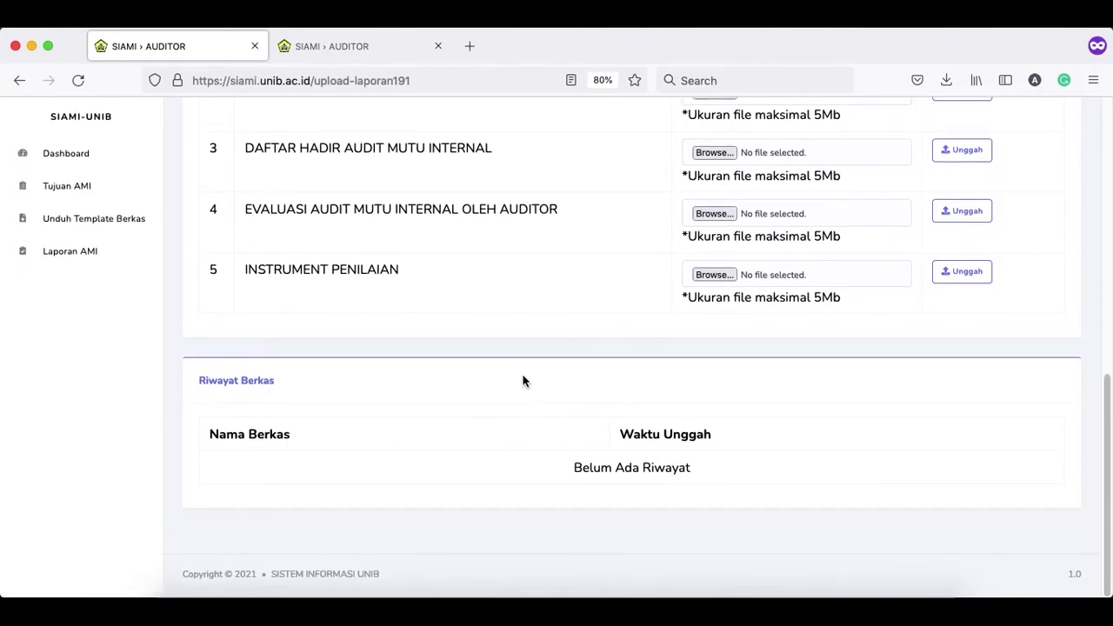
pyautogui.scroll(3, 522, 380)
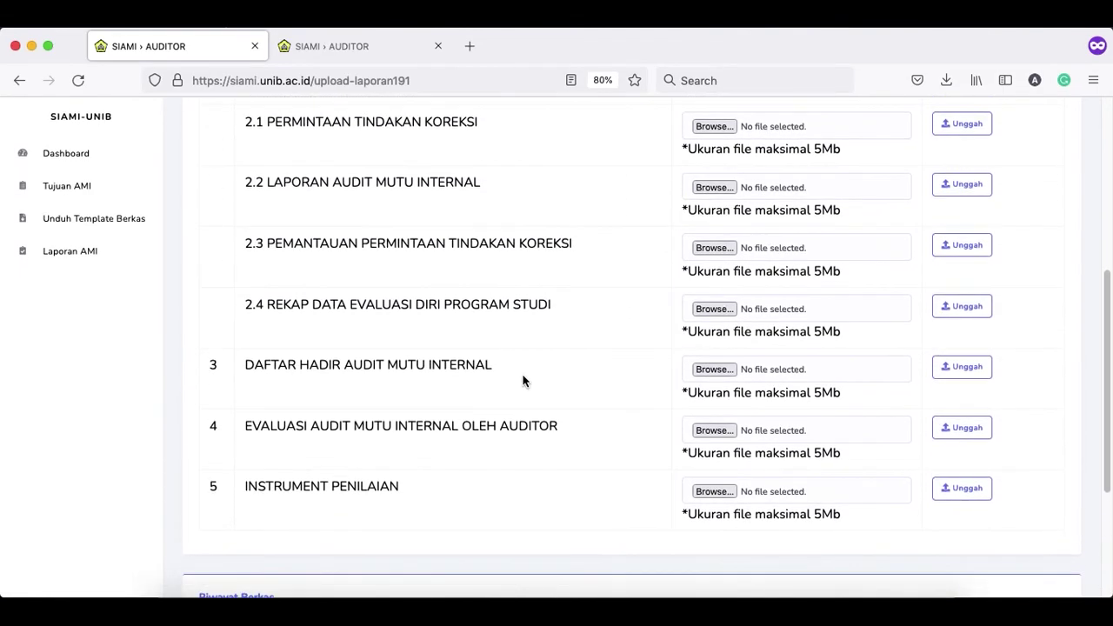
# - Upload Catatan.docx from the Unduhan folder as the FORMULIR DAFTAR PERTANYAAN report file
pyautogui.scroll(3, 522, 380)
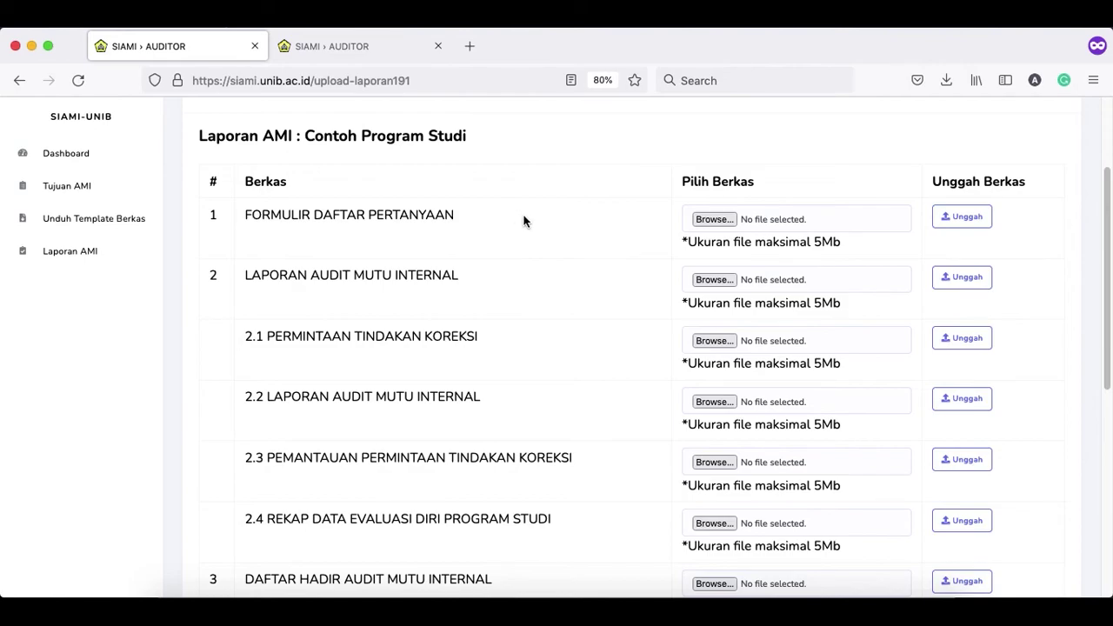
pyautogui.click(708, 219)
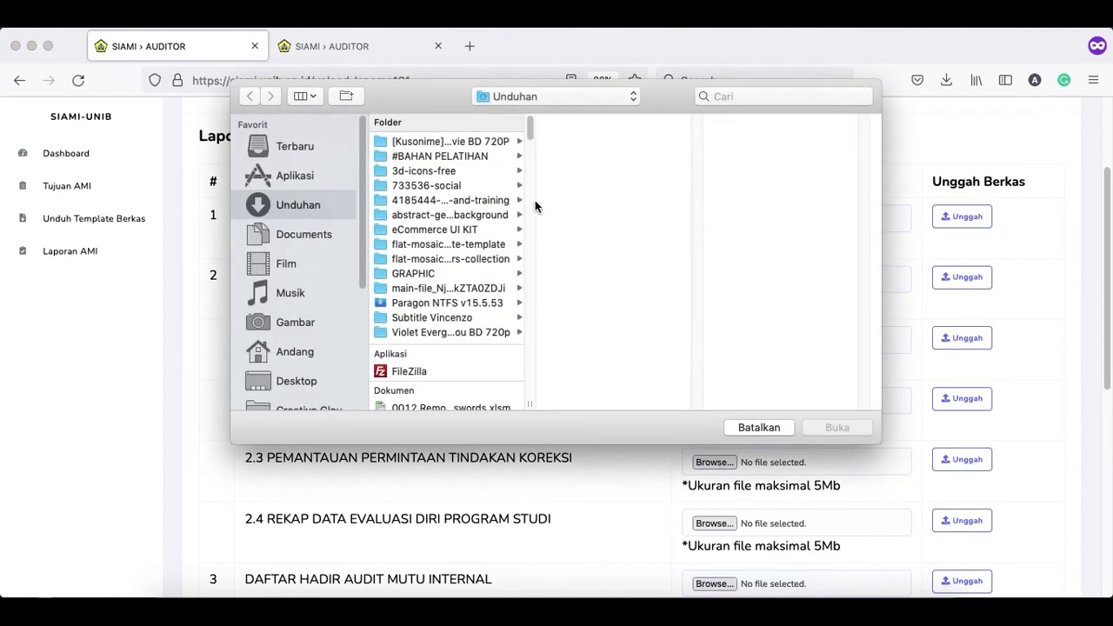
pyautogui.scroll(-5, 470, 300)
pyautogui.scroll(3, 471, 300)
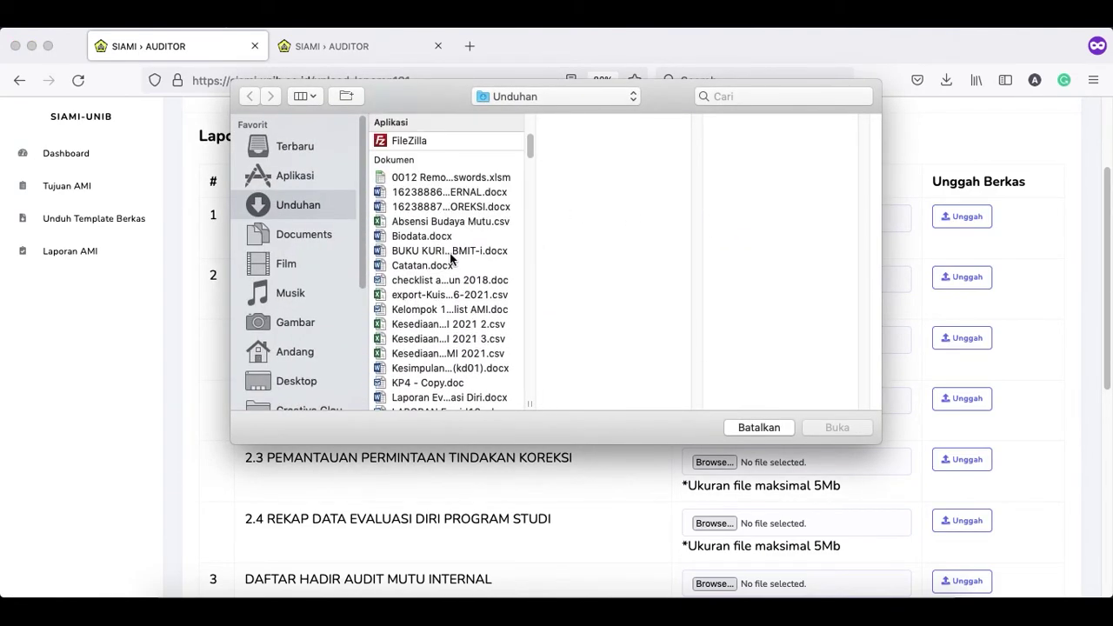
pyautogui.click(459, 280)
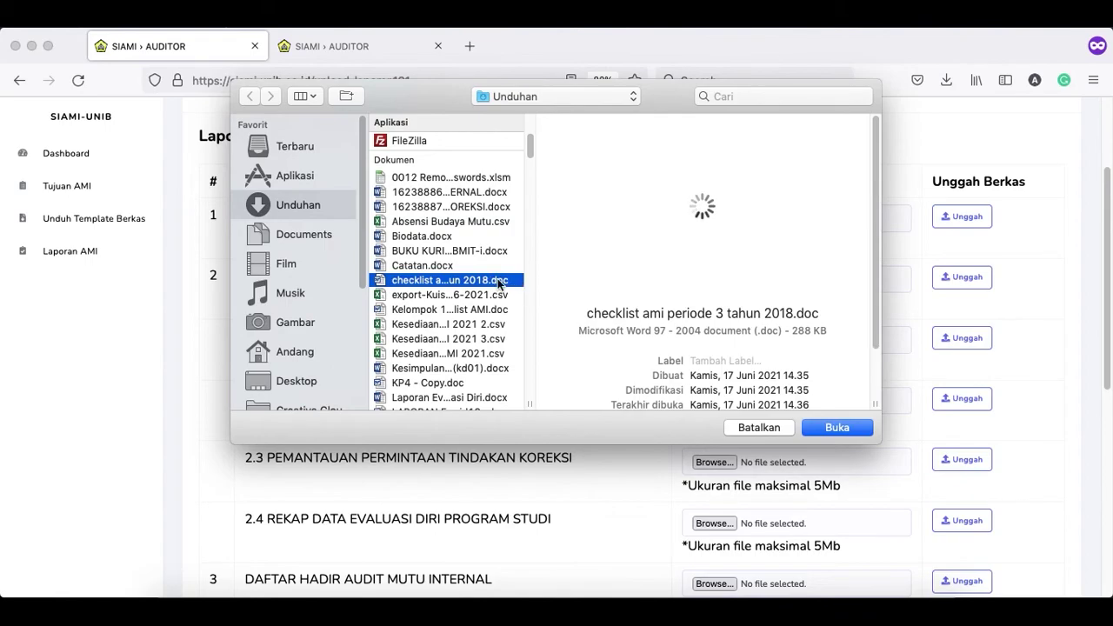
pyautogui.click(468, 265)
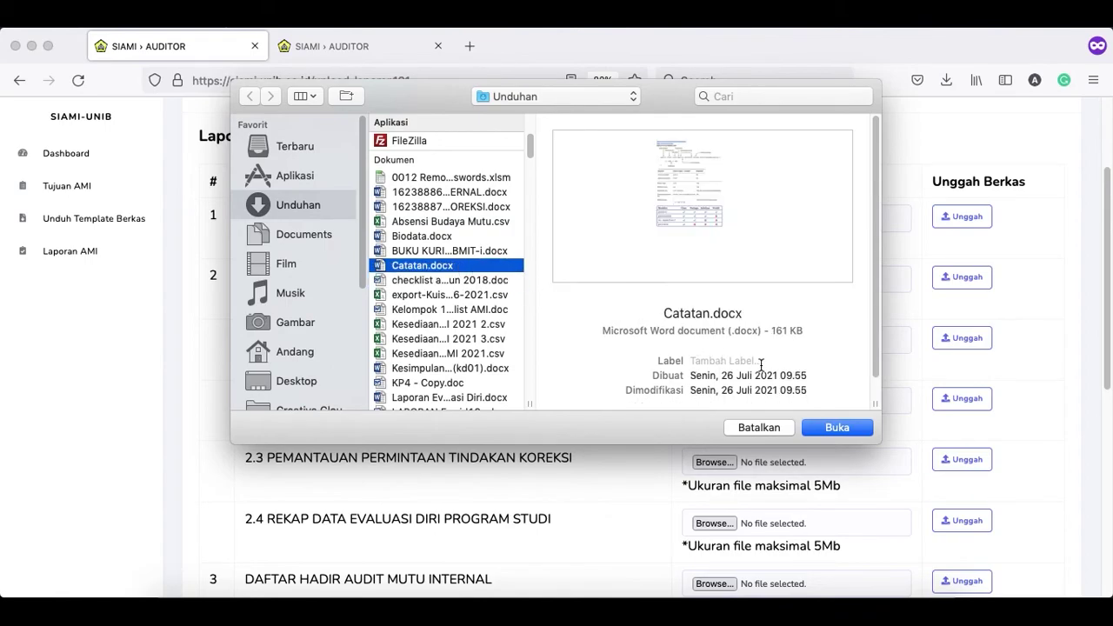
pyautogui.click(836, 424)
pyautogui.click(971, 224)
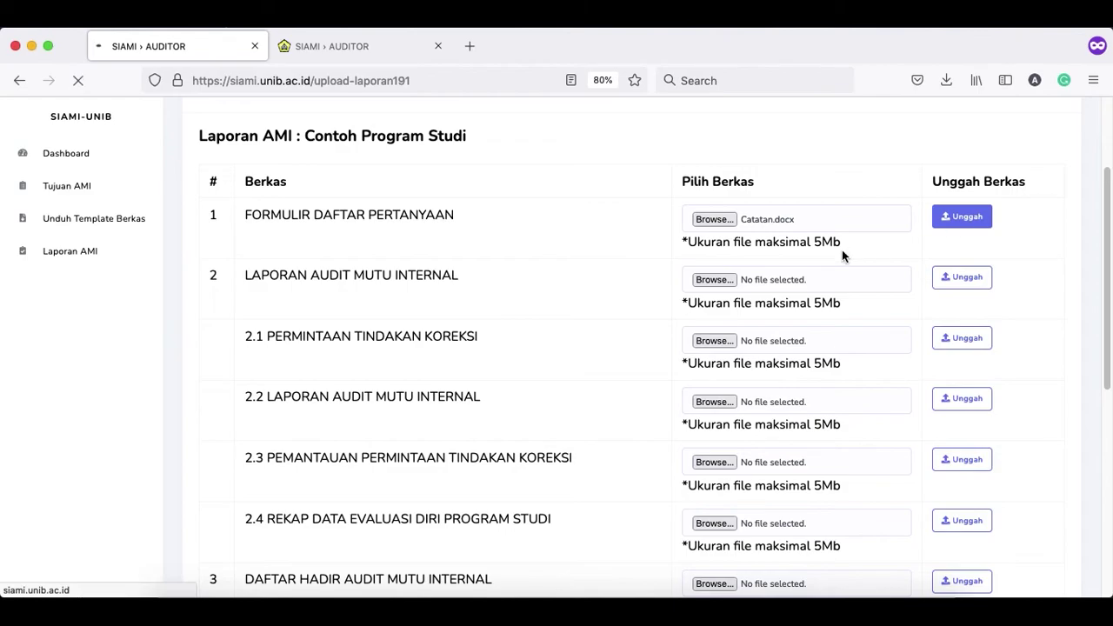
# - Check the file name and upload time recorded in Riwayat Berkas for the uploaded FORMULIR DAFTAR PERTANYAAN
pyautogui.scroll(-5, 687, 339)
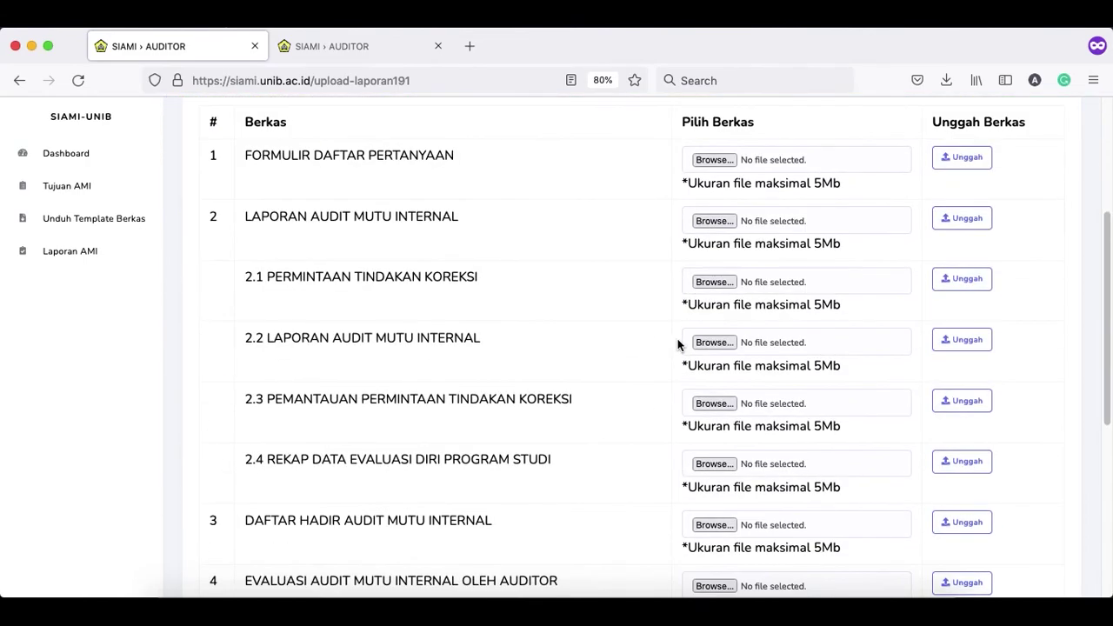
pyautogui.scroll(-5, 677, 340)
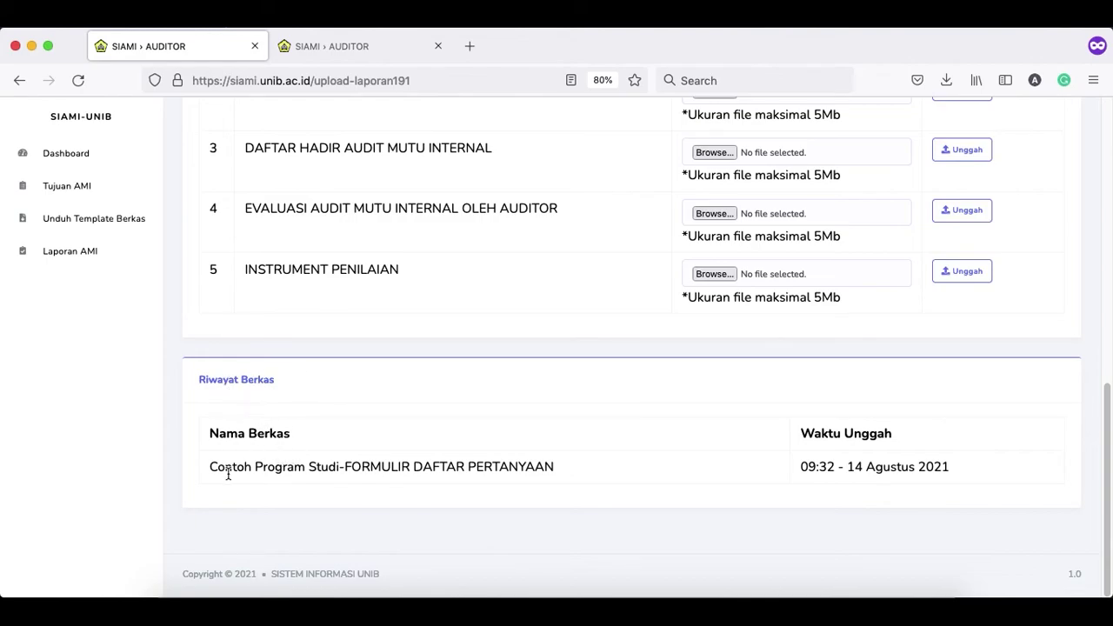
pyautogui.moveTo(210, 469); pyautogui.dragTo(313, 479)
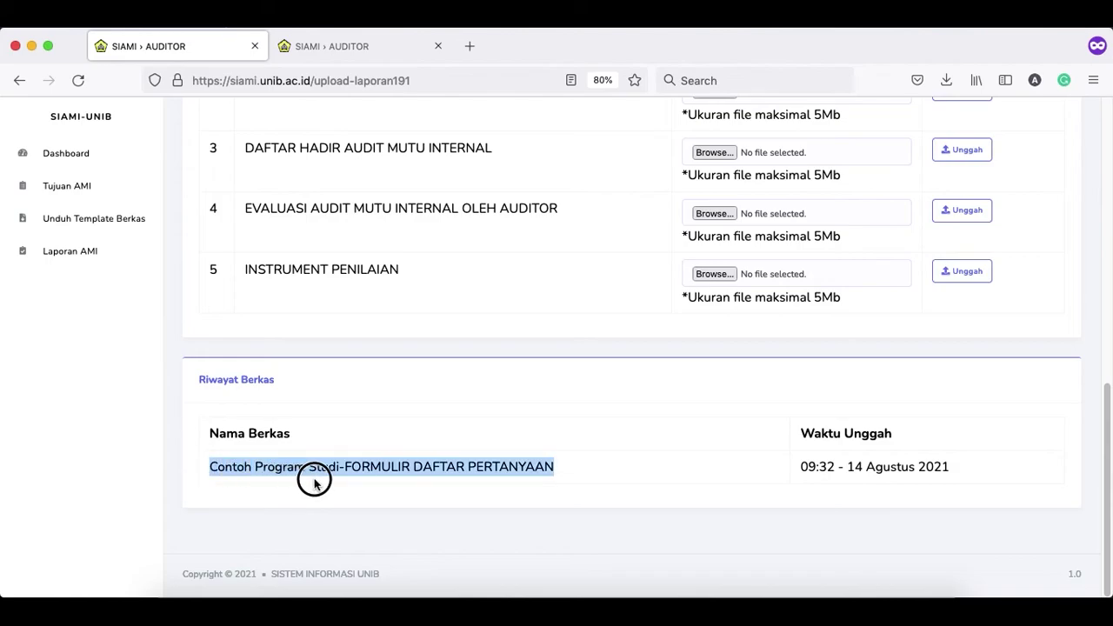
pyautogui.click(349, 466)
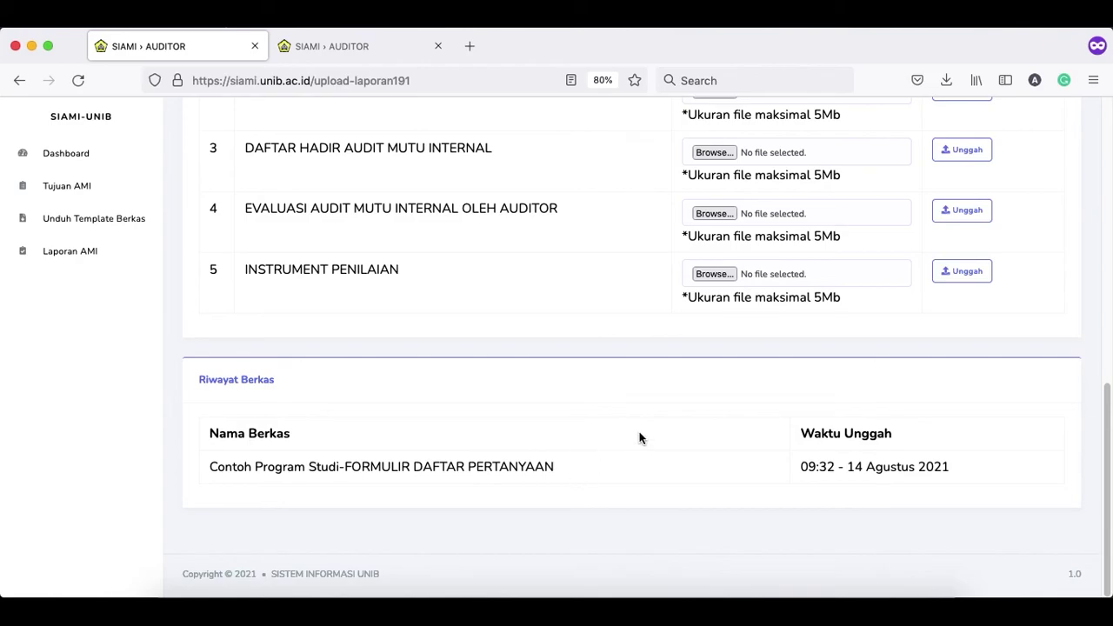
pyautogui.scroll(10, 639, 437)
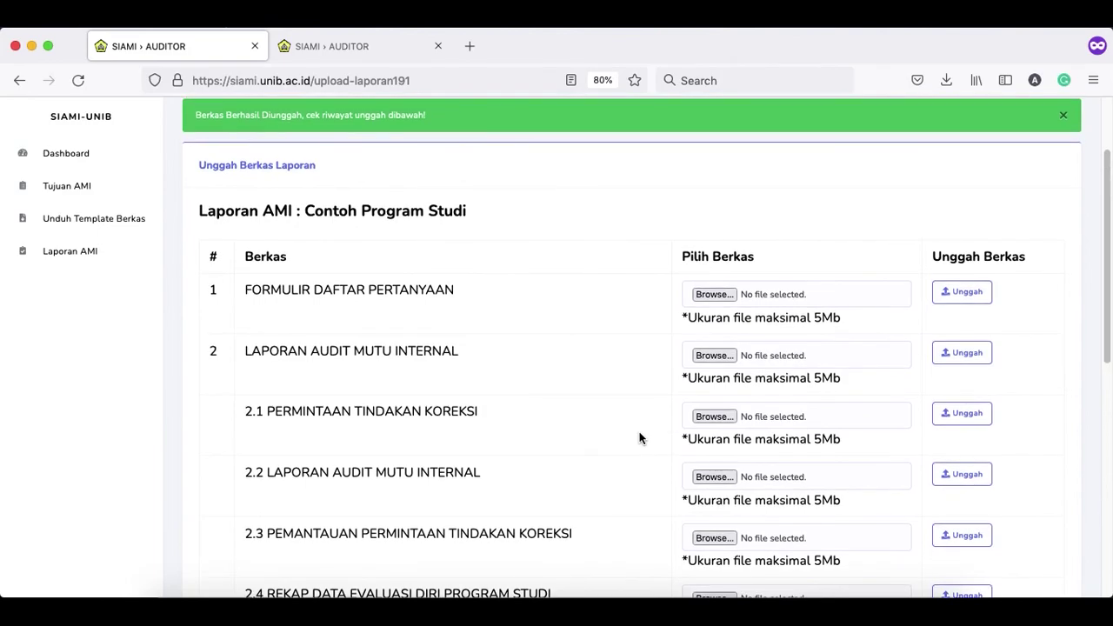
pyautogui.scroll(-10, 639, 437)
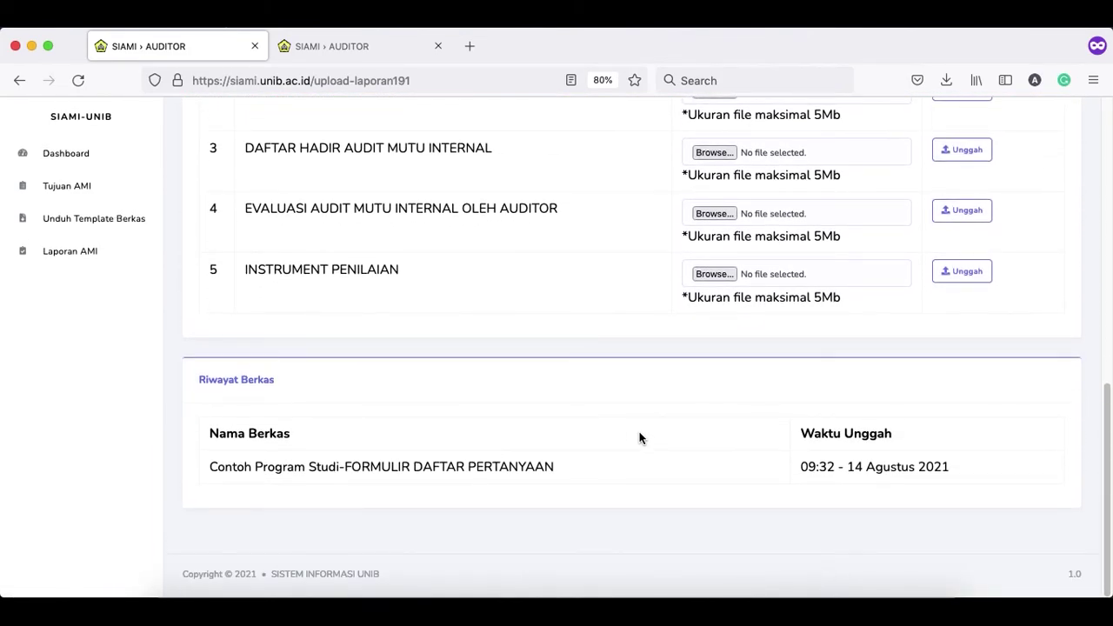
# - Upload "checklist ami periode 3 tahun 2018.doc" from the Unduhan folder as another FORMULIR DAFTAR PERTANYAAN file
pyautogui.scroll(10, 639, 437)
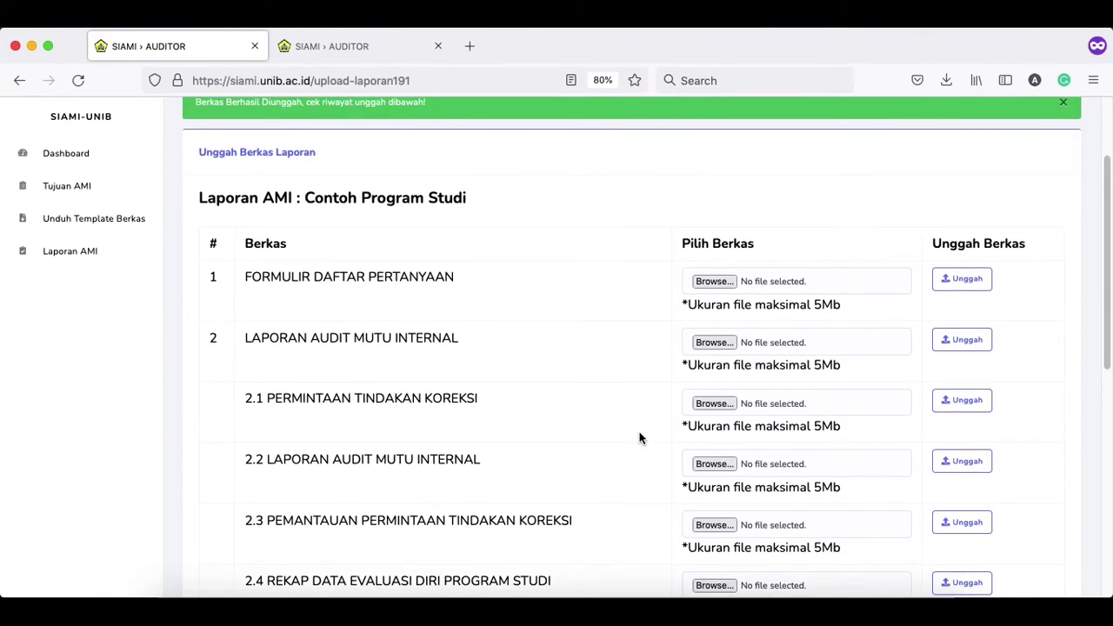
pyautogui.click(700, 286)
pyautogui.scroll(-3, 446, 329)
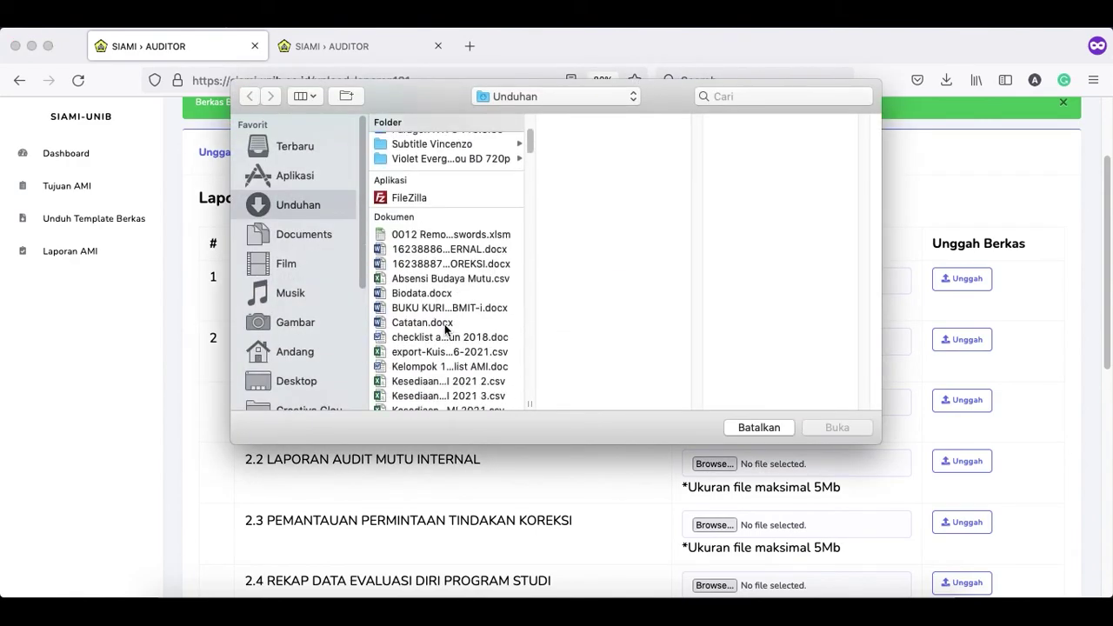
pyautogui.scroll(-2, 445, 329)
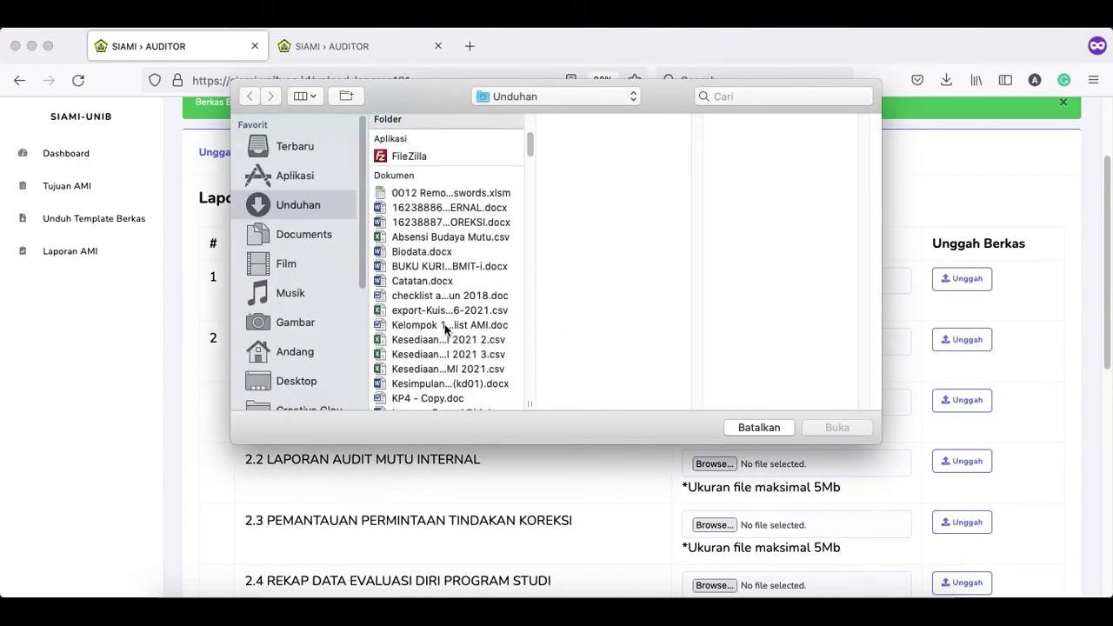
pyautogui.click(435, 251)
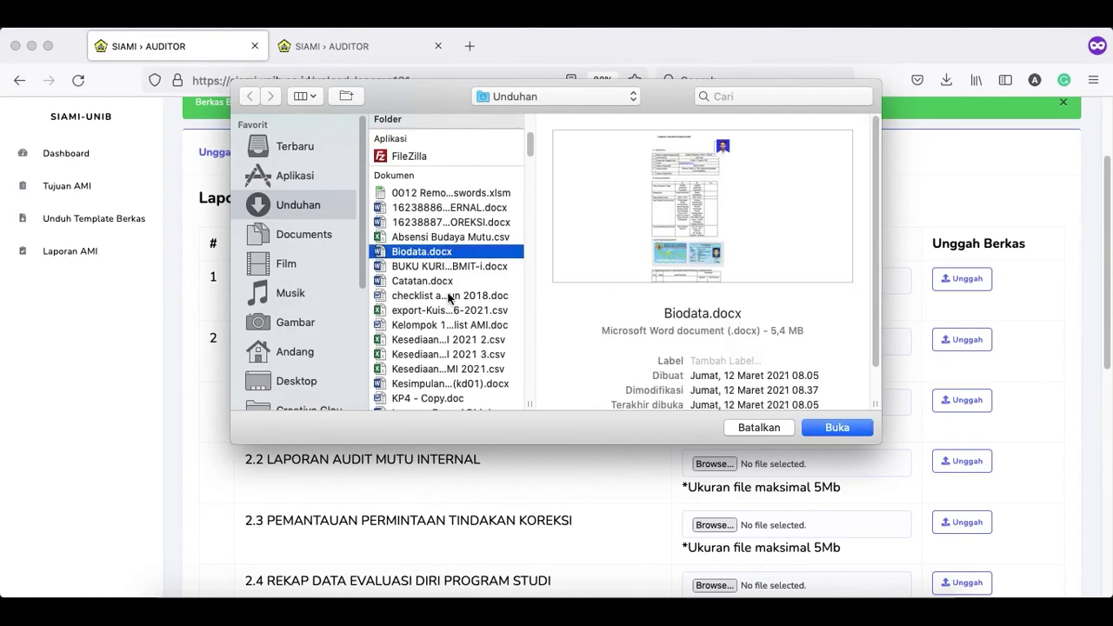
pyautogui.click(450, 296)
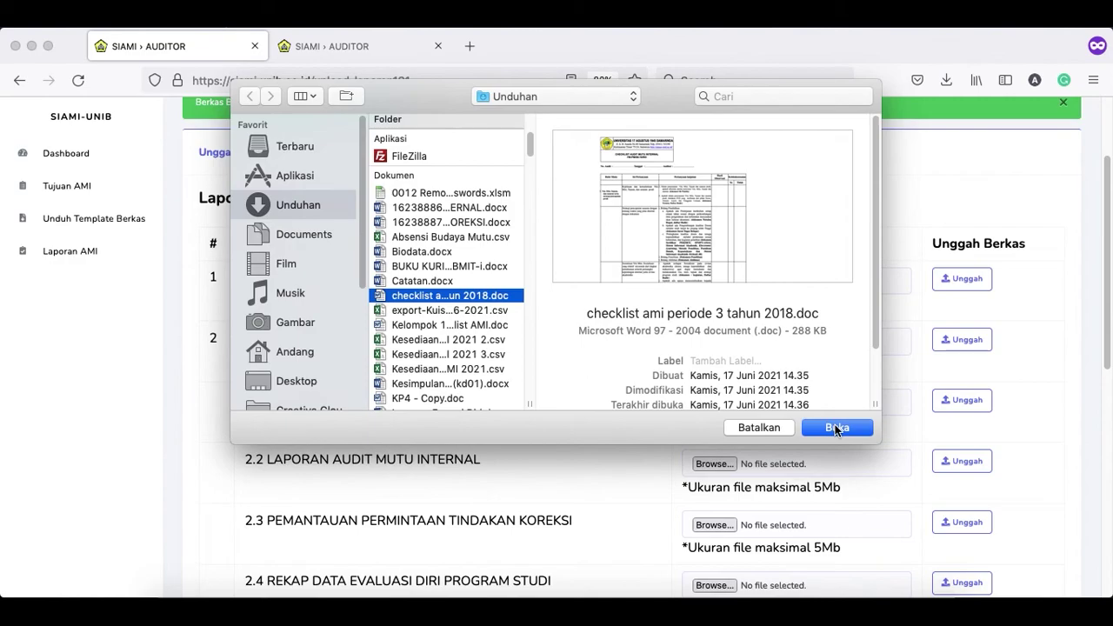
pyautogui.click(835, 426)
pyautogui.click(967, 291)
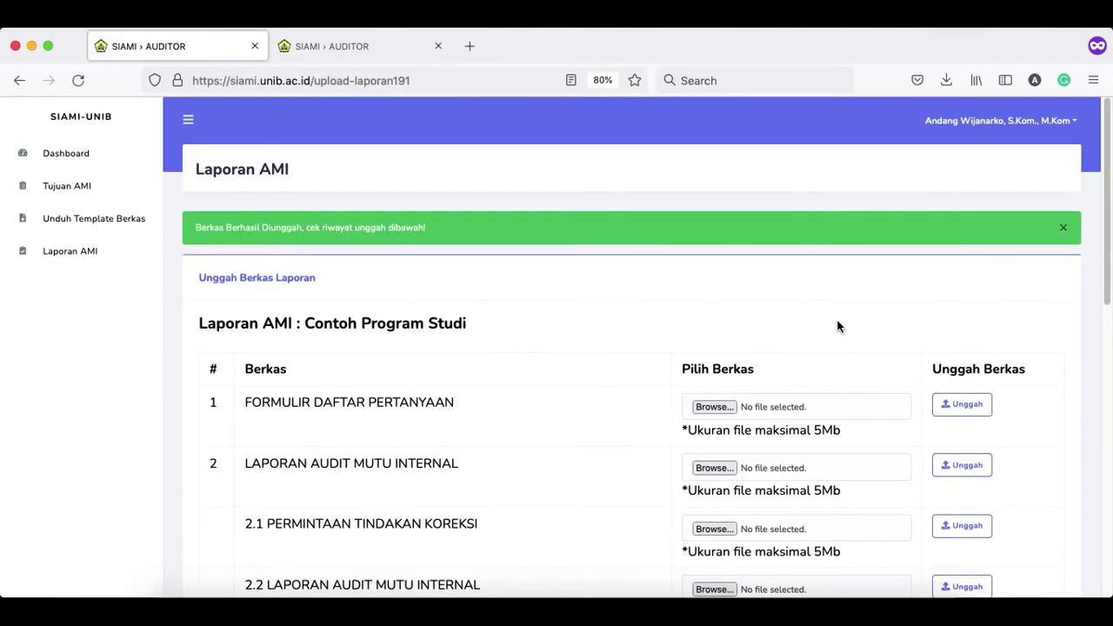
# - Review the upload entries in Riwayat Berkas and return to the auditor Dashboard
pyautogui.scroll(-10, 725, 330)
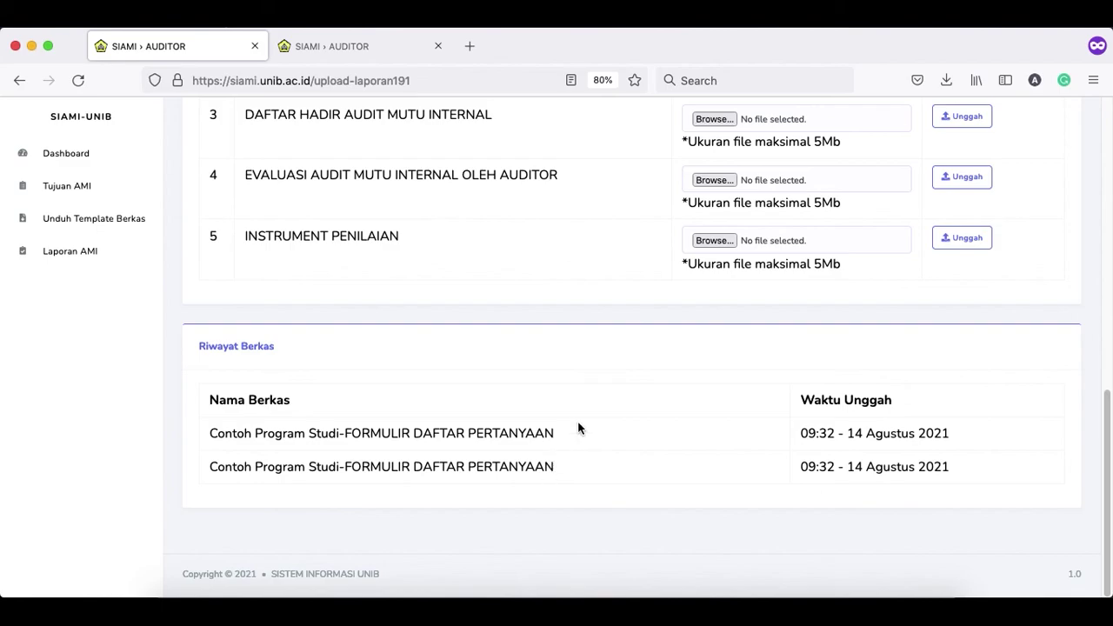
pyautogui.scroll(4, 579, 427)
pyautogui.scroll(-4, 704, 348)
pyautogui.scroll(10, 703, 349)
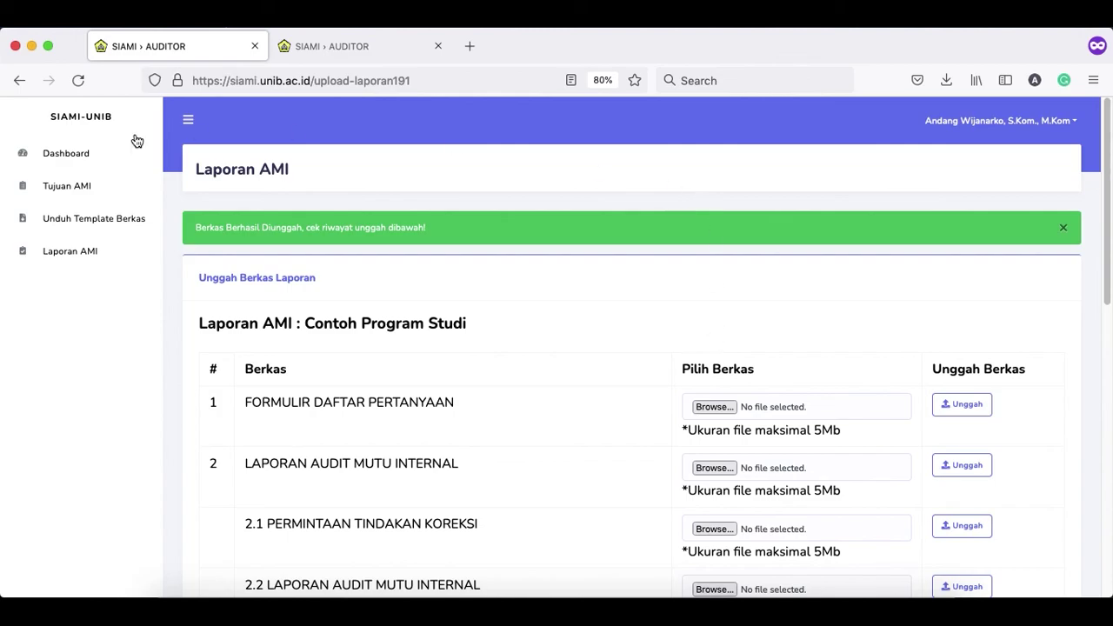
pyautogui.click(75, 160)
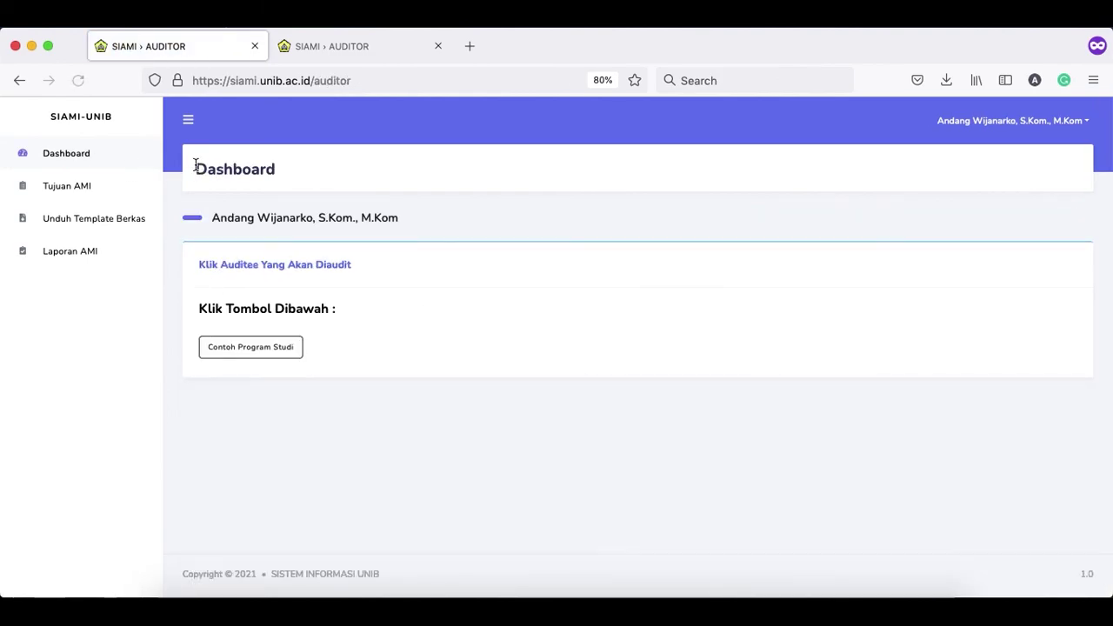